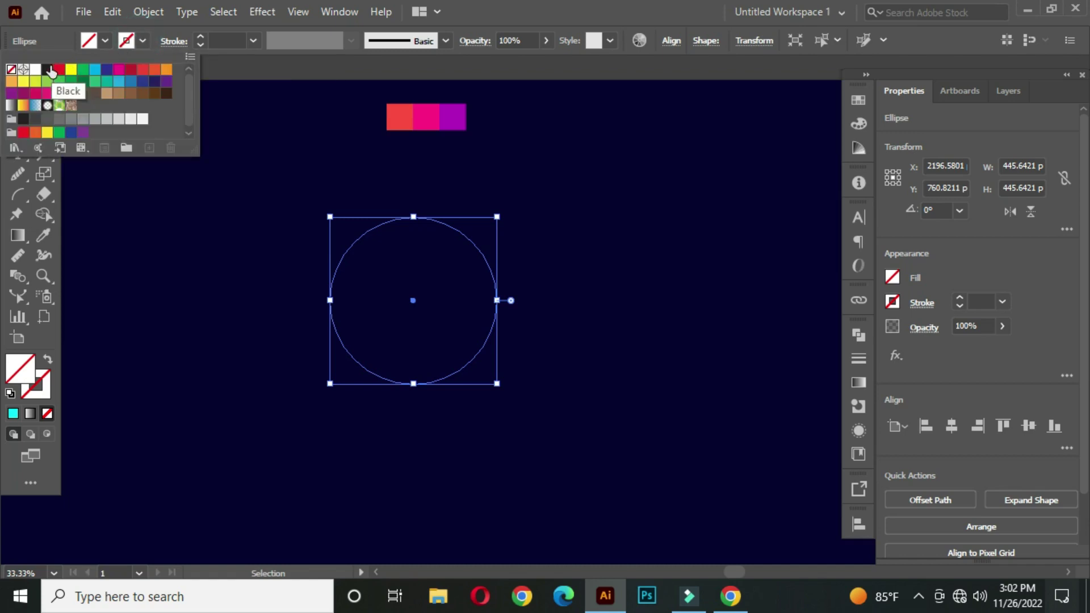
Give the circle a magenta stroke with a weight of 3 pt
click(119, 69)
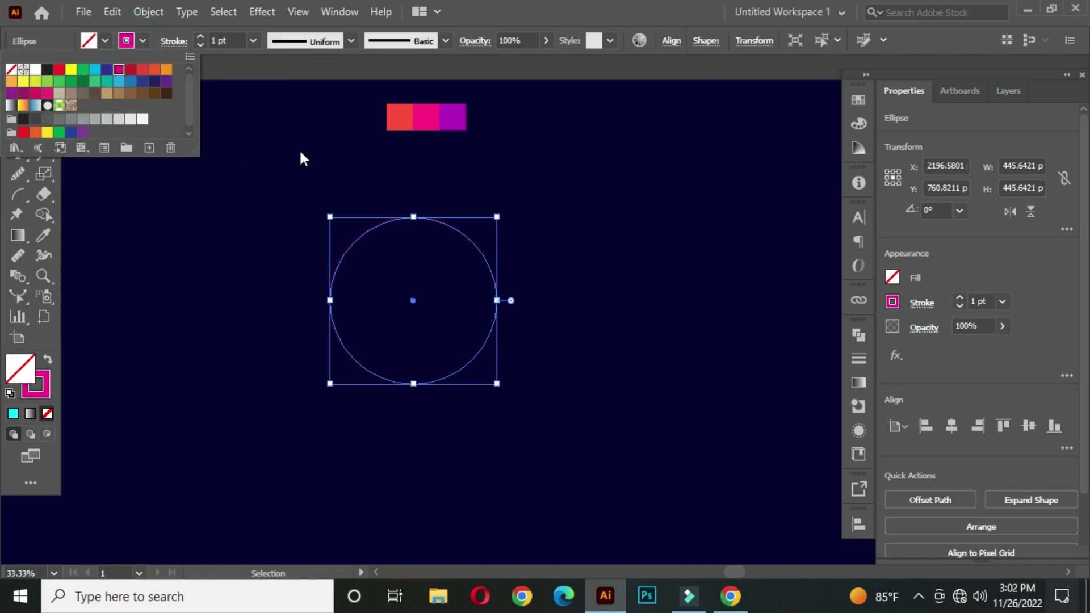
click(232, 41)
click(227, 39)
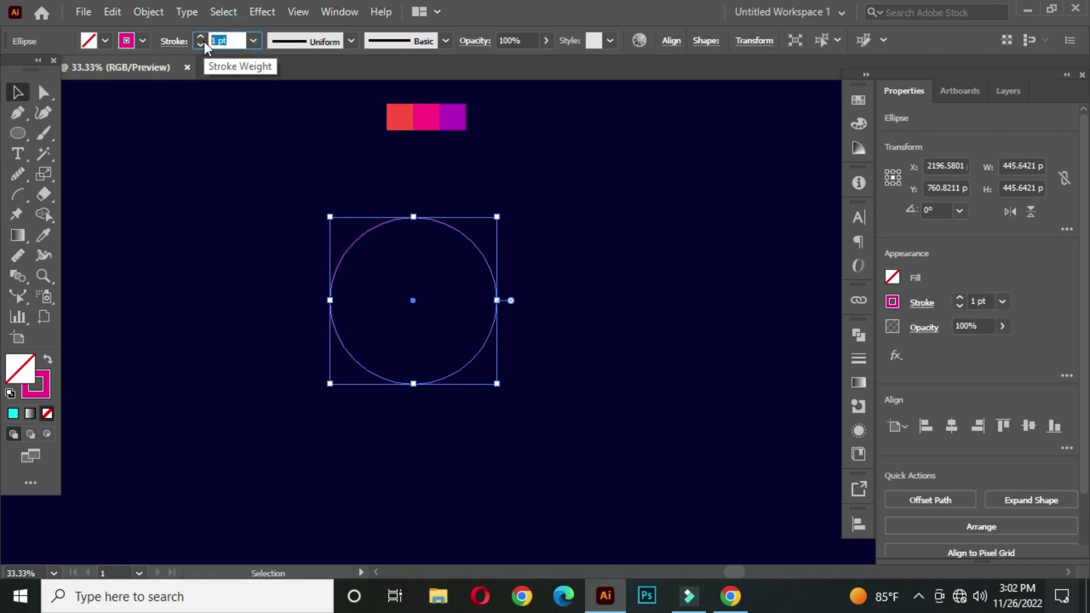
click(241, 160)
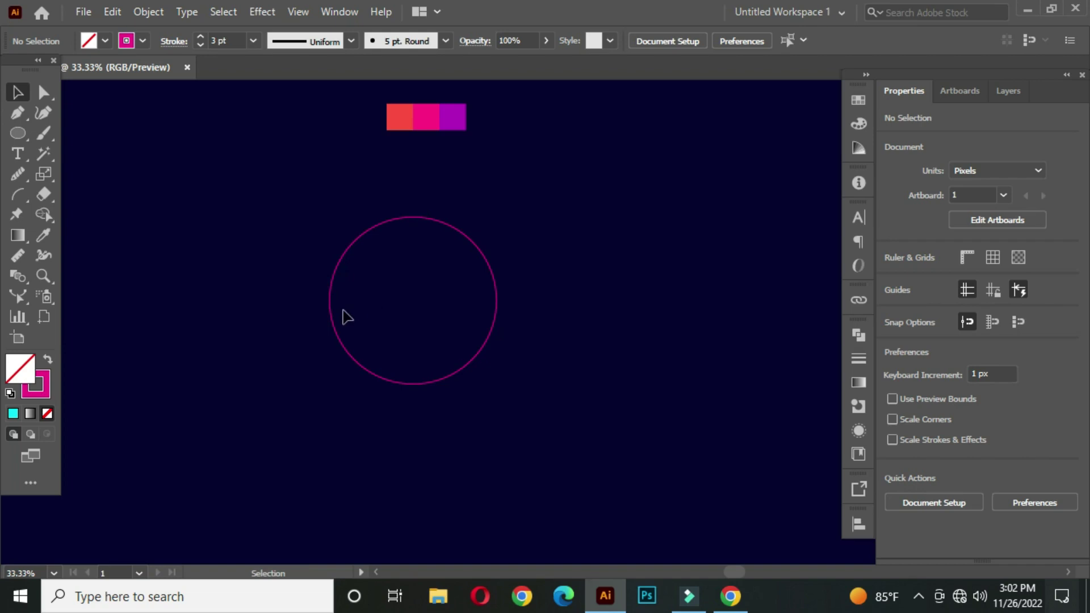
Create a six-sided polygon with a 50 px radius in the empty area left of the circle
click(18, 132)
click(93, 174)
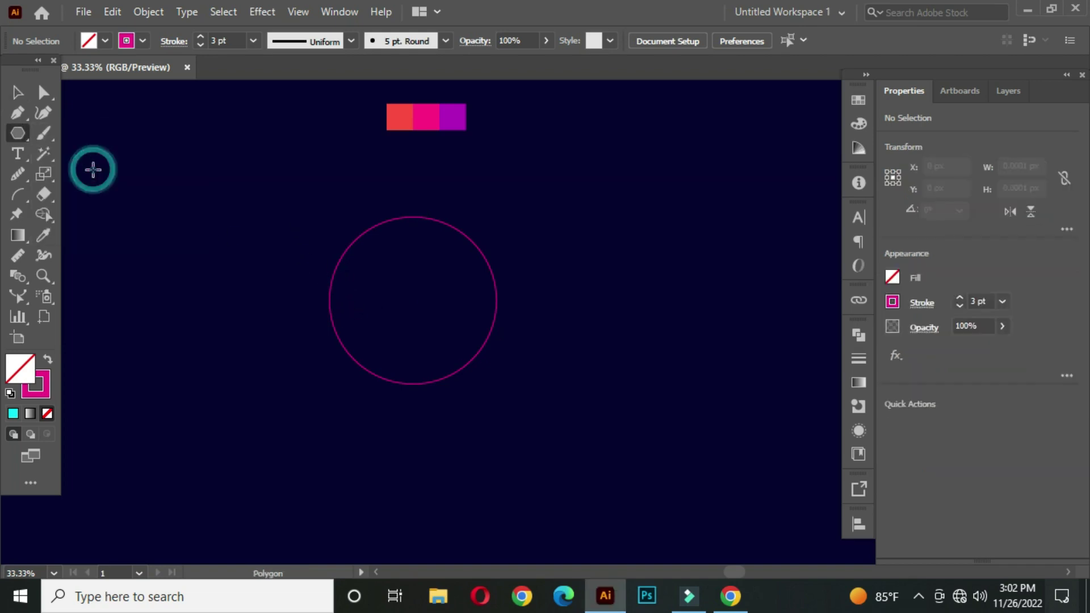
click(209, 241)
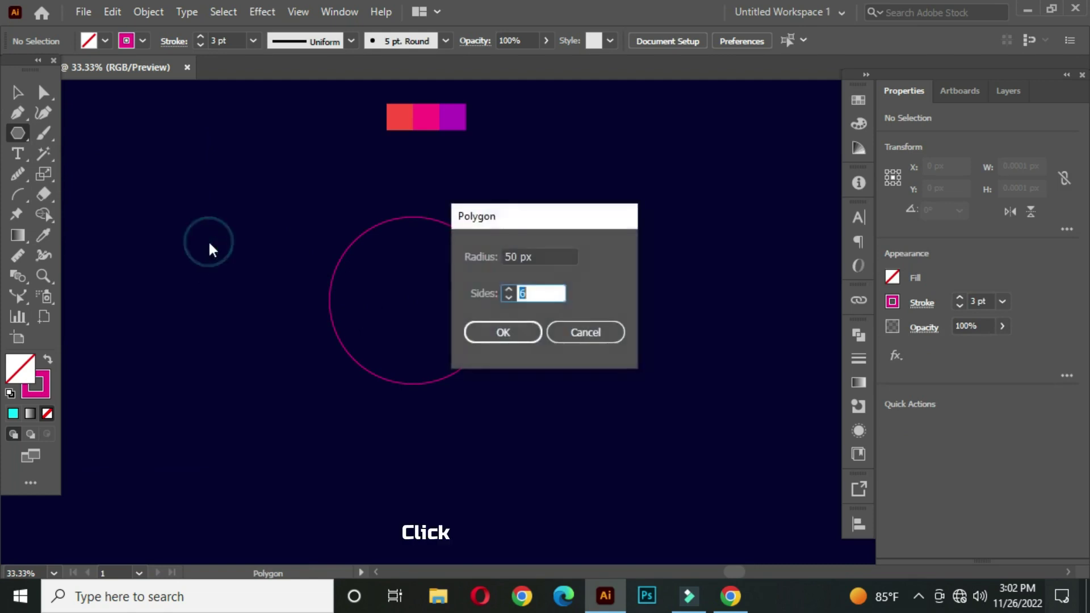
click(495, 329)
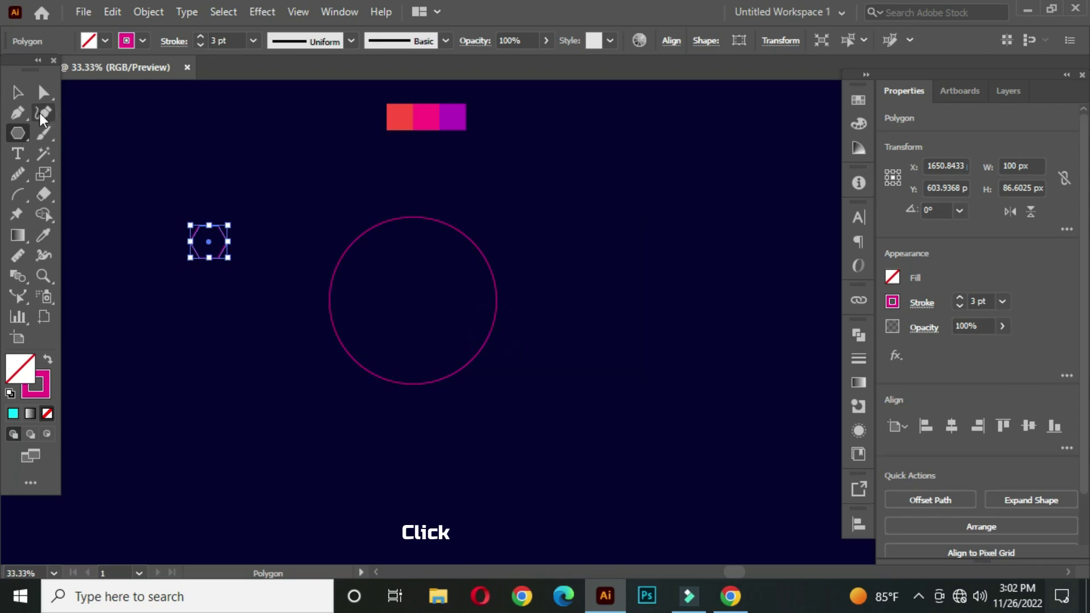
Scale the hexagon proportionally to about 196 by 169 px and move it to the circle's center
click(17, 92)
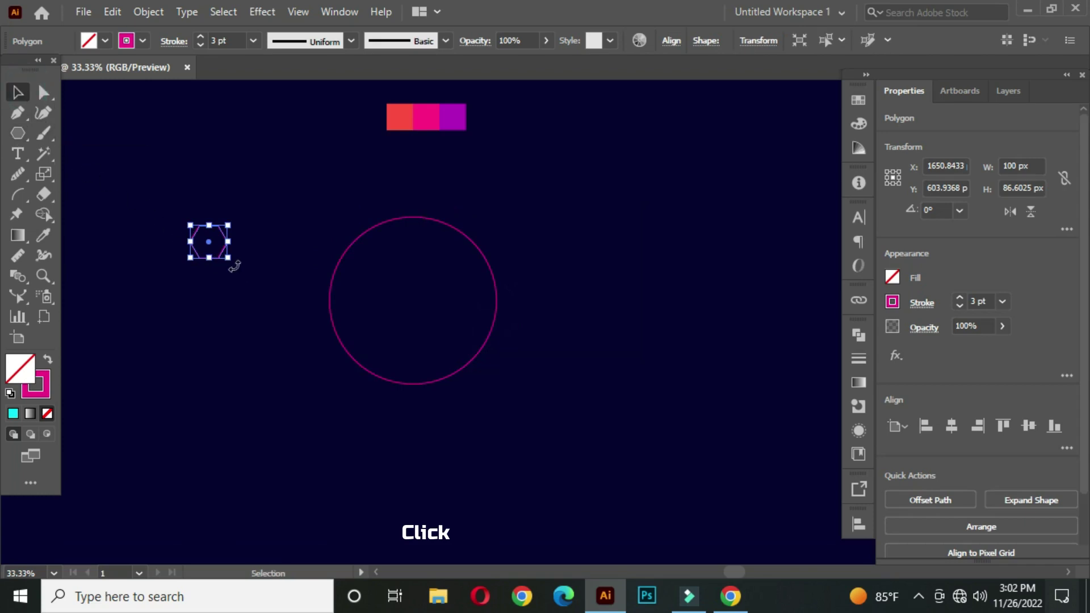
drag(227, 257, 248, 276)
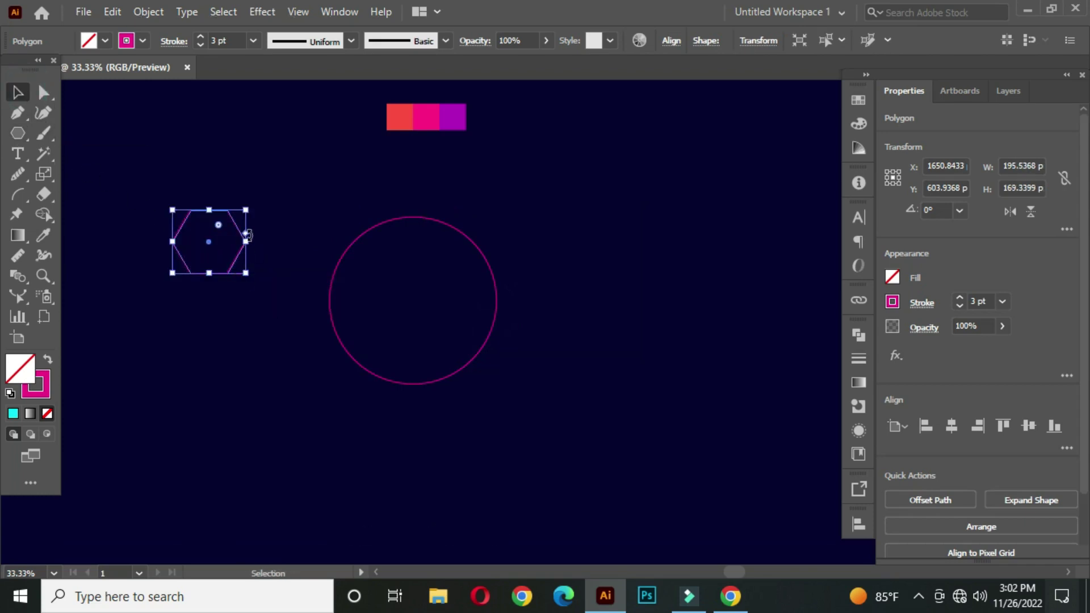
drag(241, 226, 448, 285)
Rotate the hexagon to 270° so a corner points up, and enlarge it slightly about its center
scroll(461, 291, up, 1)
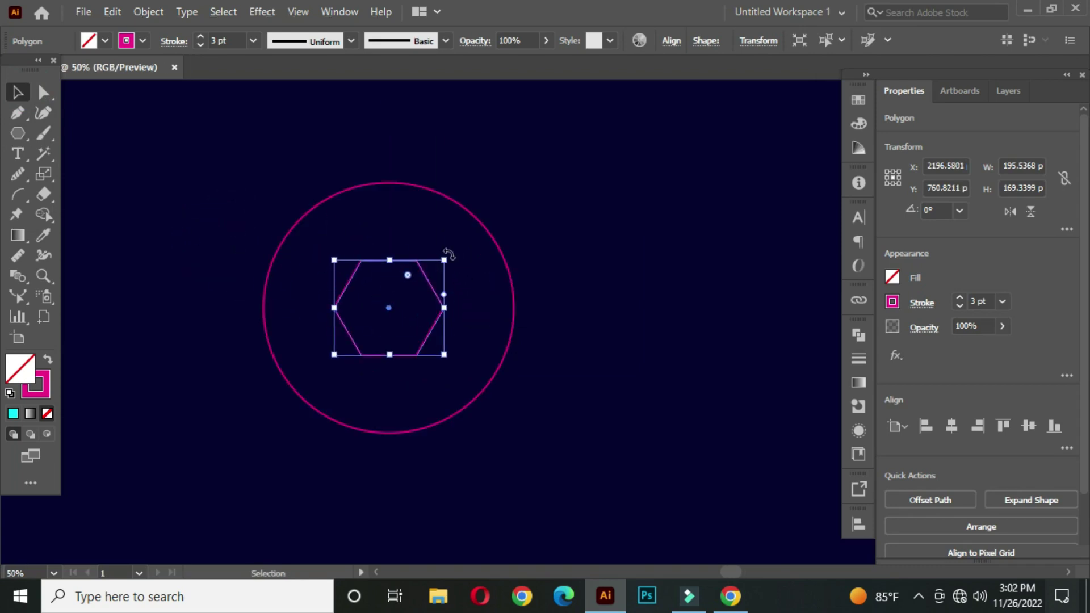
drag(445, 256, 449, 338)
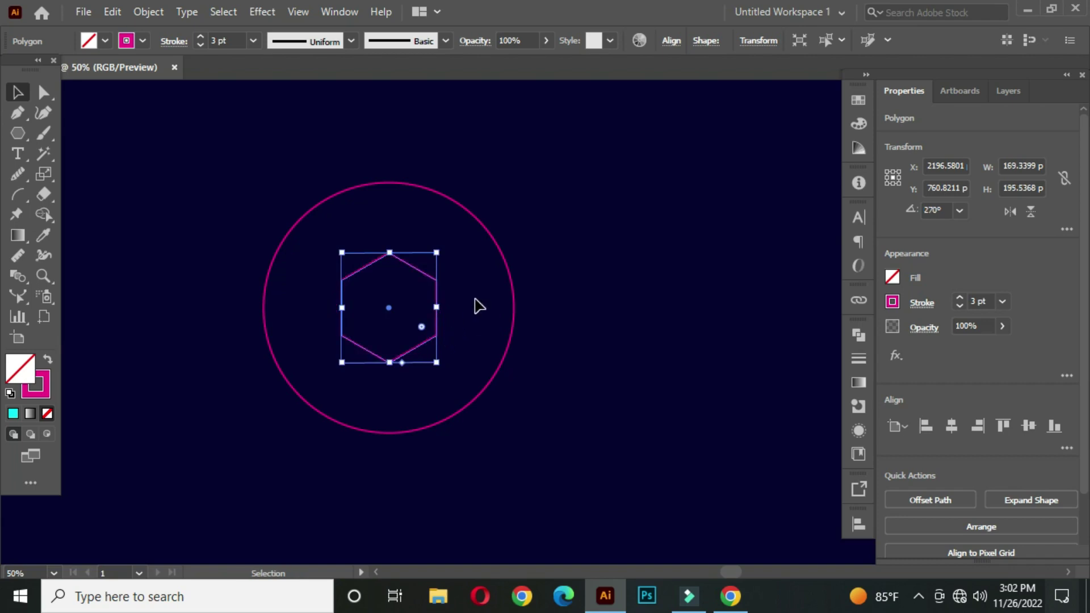
drag(438, 367, 452, 380)
click(546, 271)
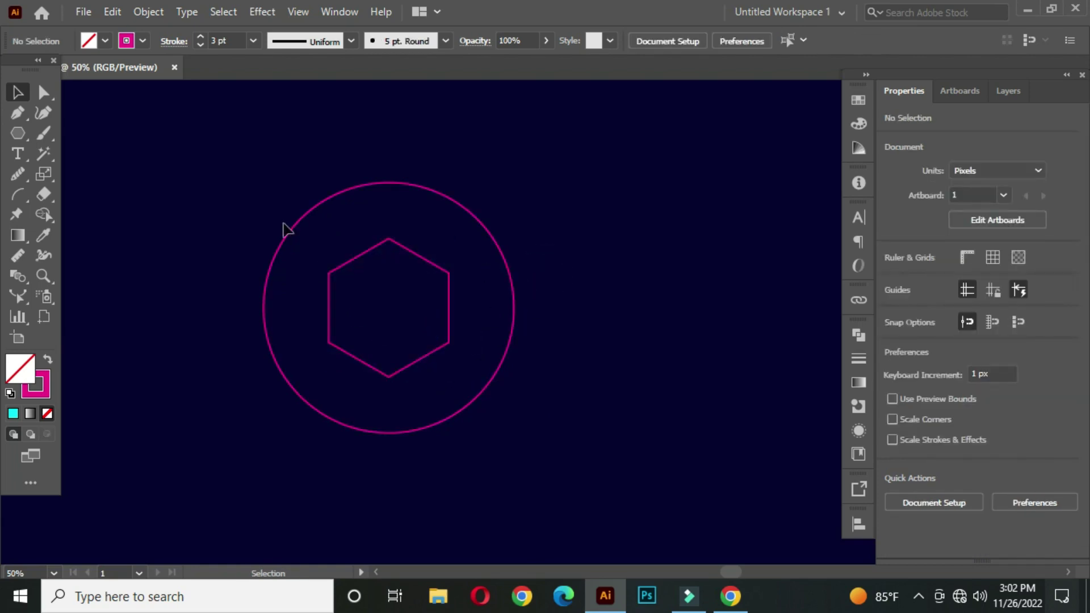
Align the circle and the hexagon to each other on their horizontal centers
drag(212, 146, 582, 429)
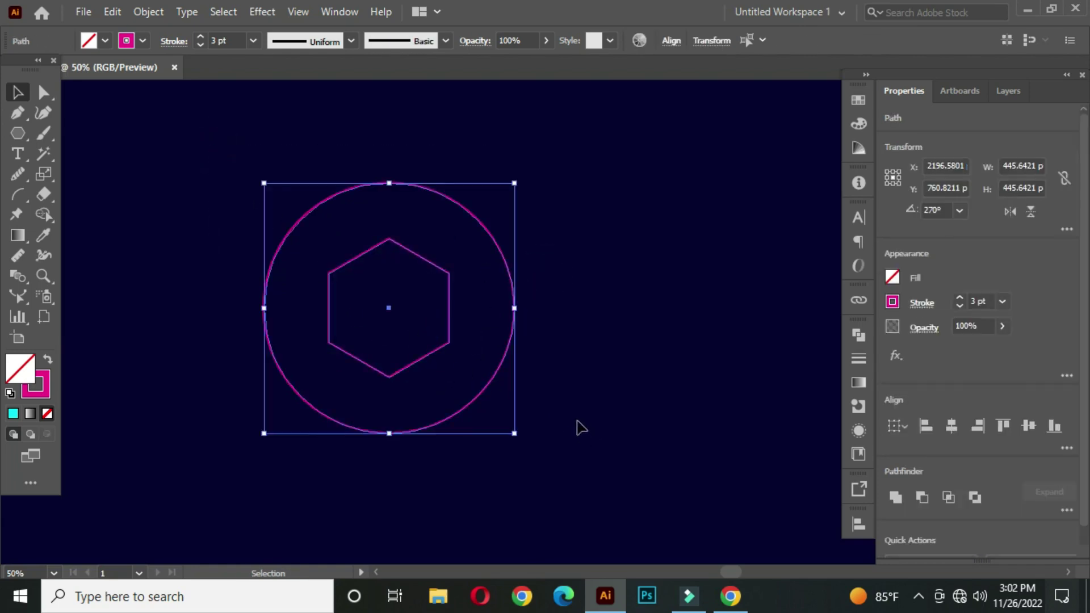
click(672, 40)
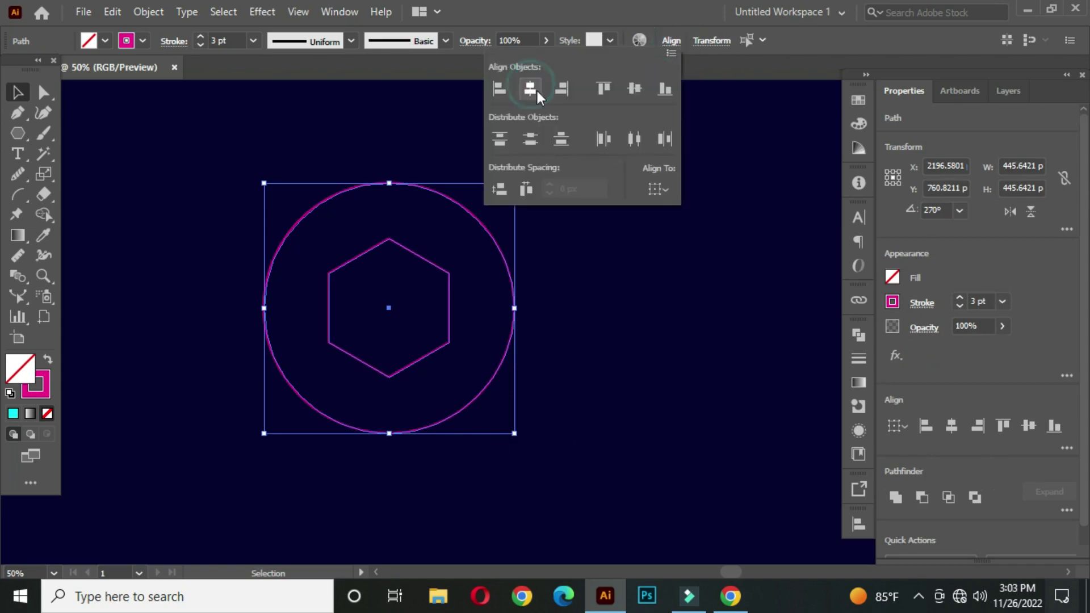
click(605, 280)
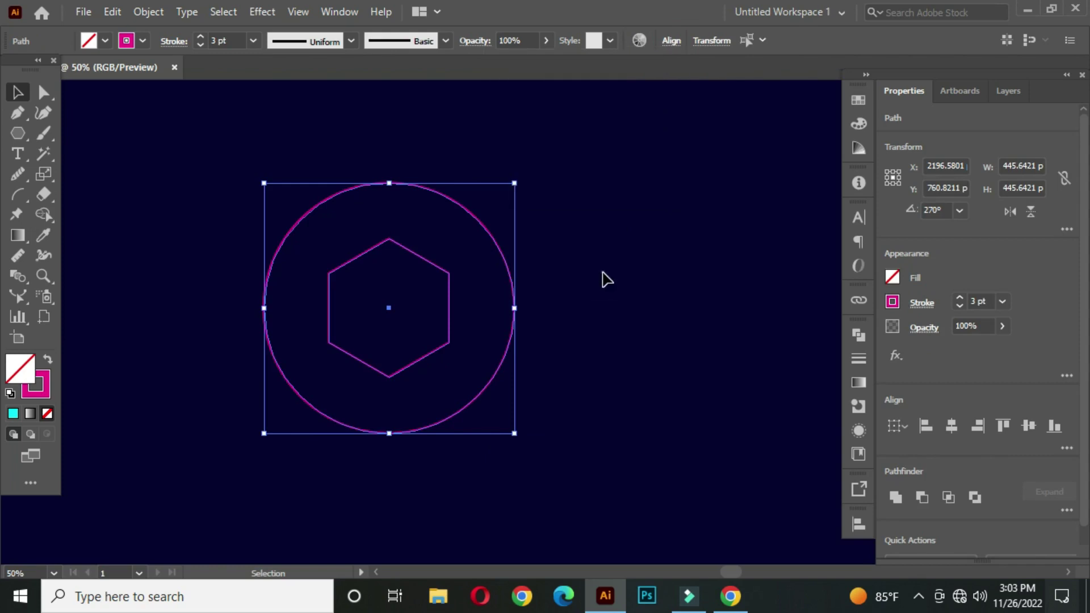
click(606, 277)
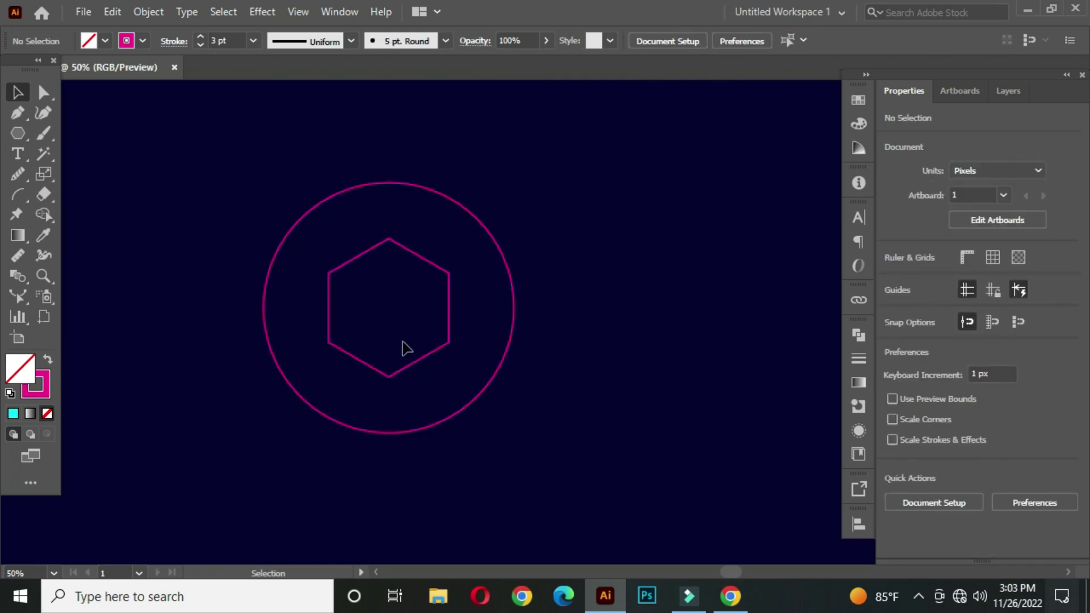
Duplicate the circle and hexagon about 212 px horizontally to the right so the two hexagons share an edge
drag(231, 186, 533, 432)
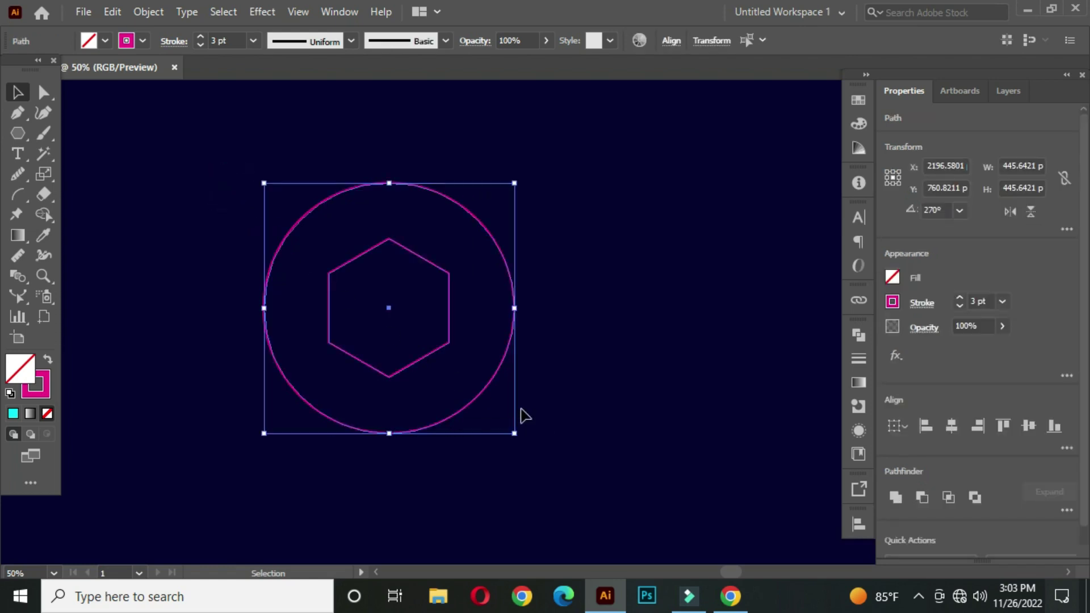
drag(454, 336, 568, 337)
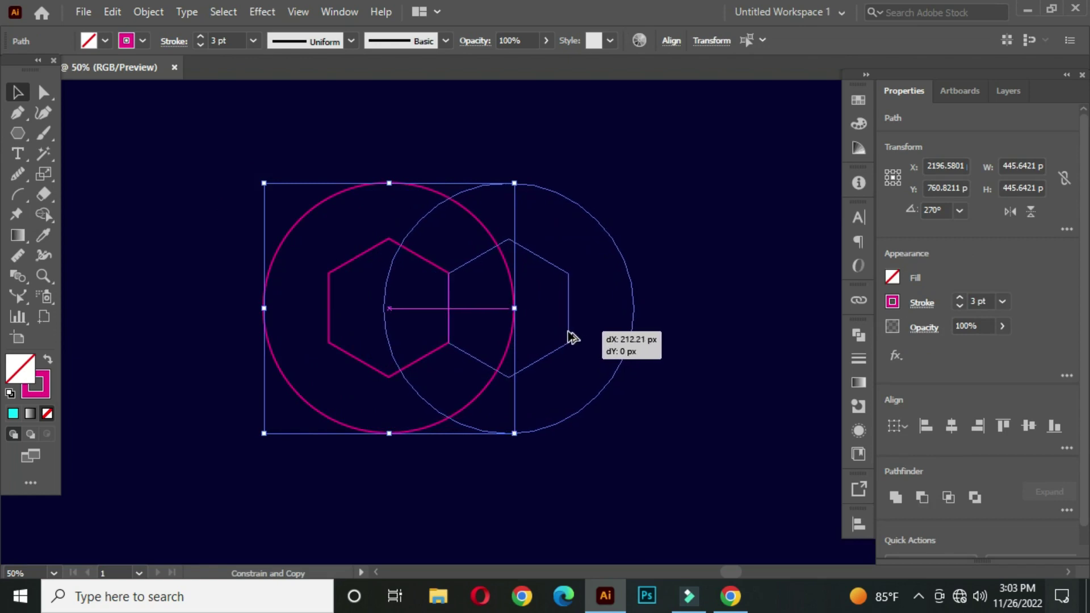
drag(568, 333, 568, 331)
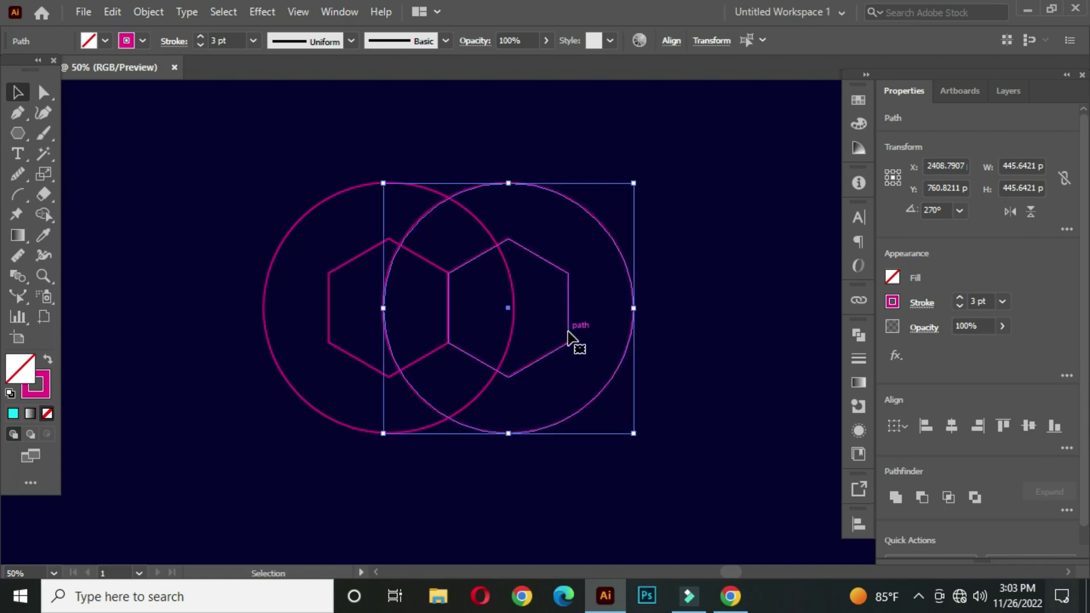
click(709, 238)
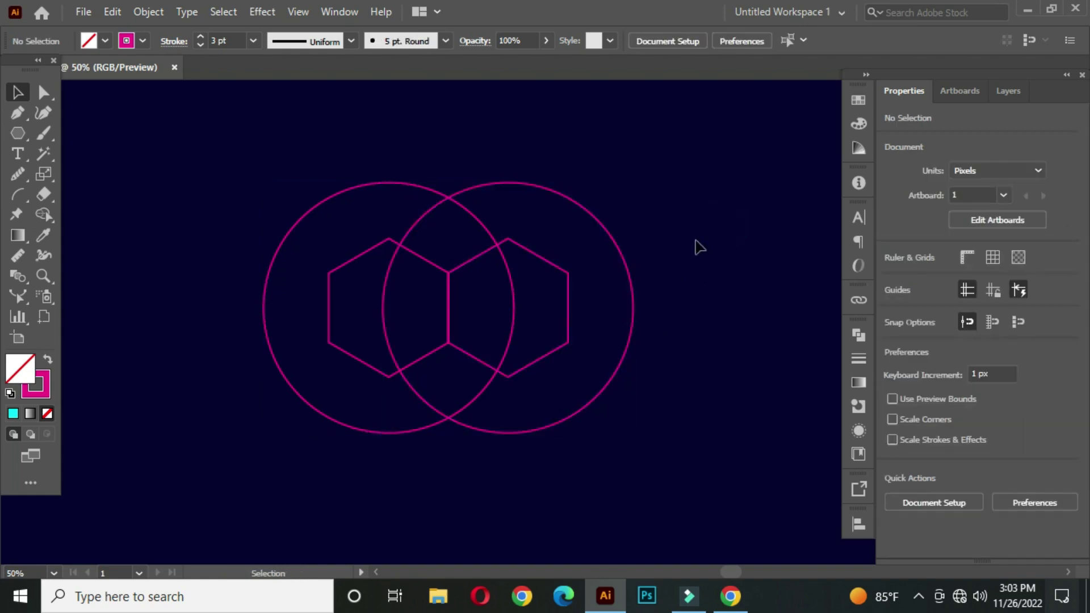
Set the stroke weight of both circles and both hexagons to 30 pt
drag(676, 275, 643, 273)
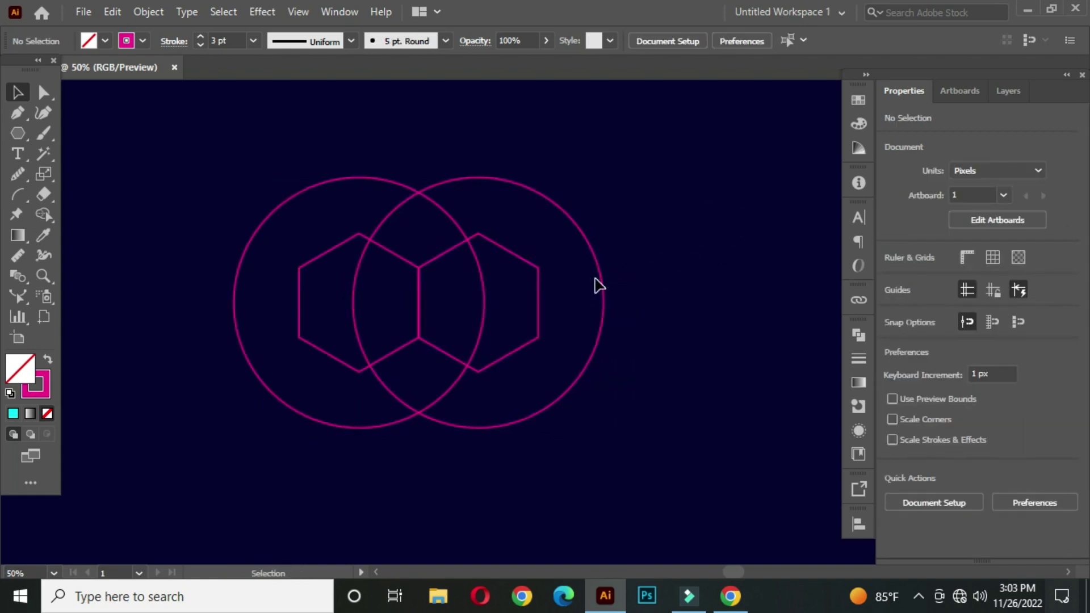
drag(199, 134, 657, 447)
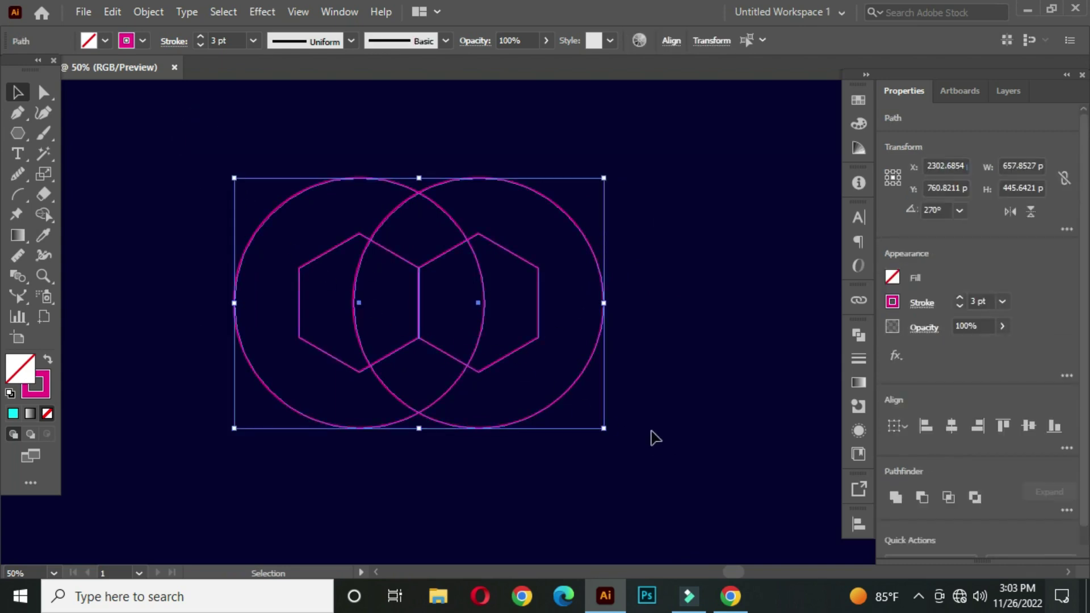
click(236, 42)
text(30)
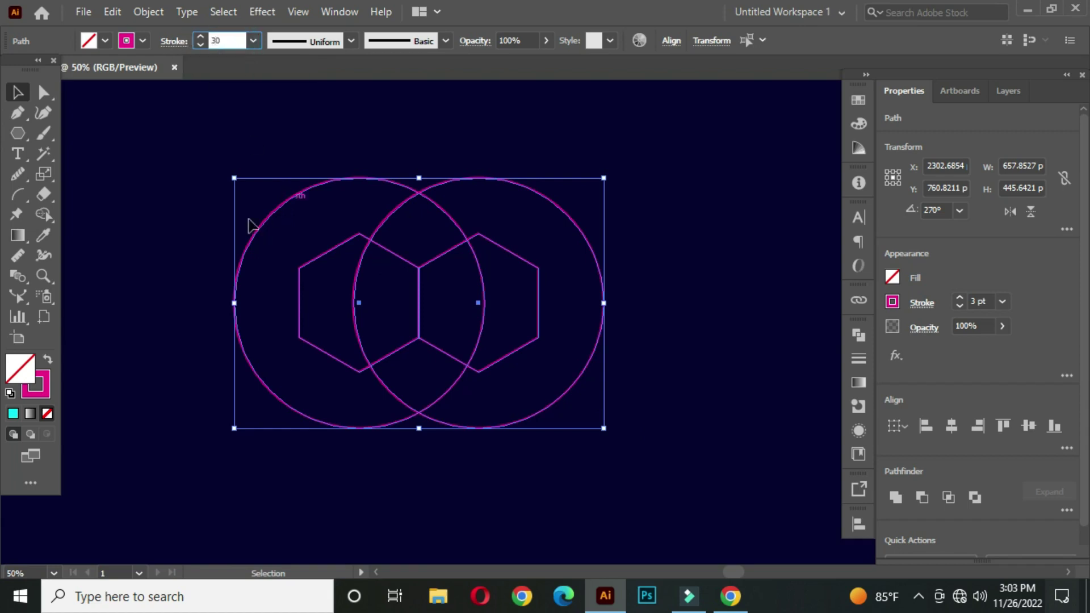
click(180, 261)
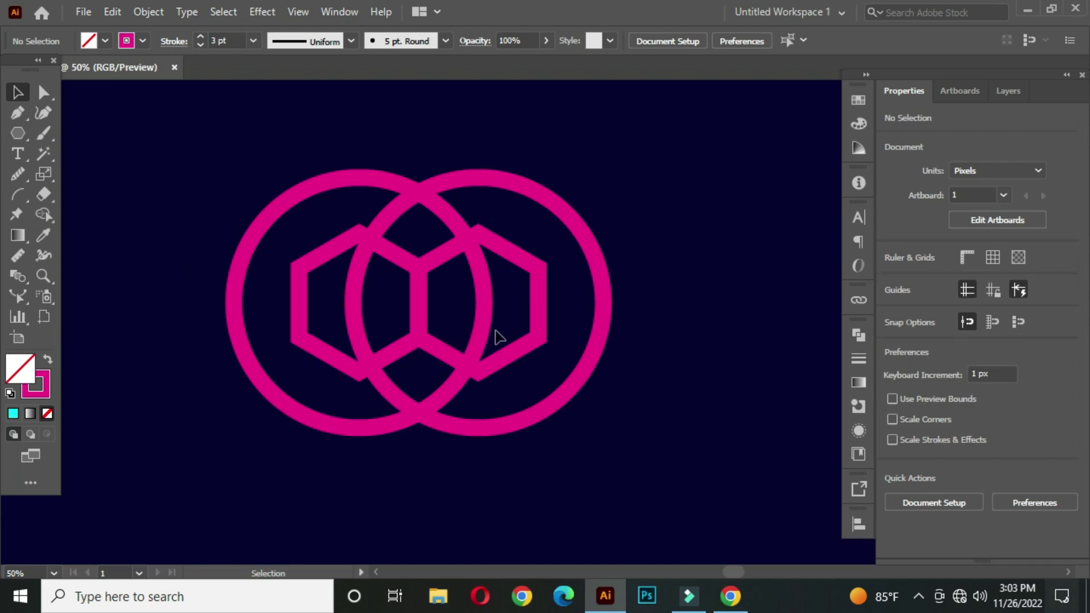
Remove the outer crescents of both circles with the Shape Builder, keeping the hexagons and the central pointed oval
drag(180, 131, 664, 445)
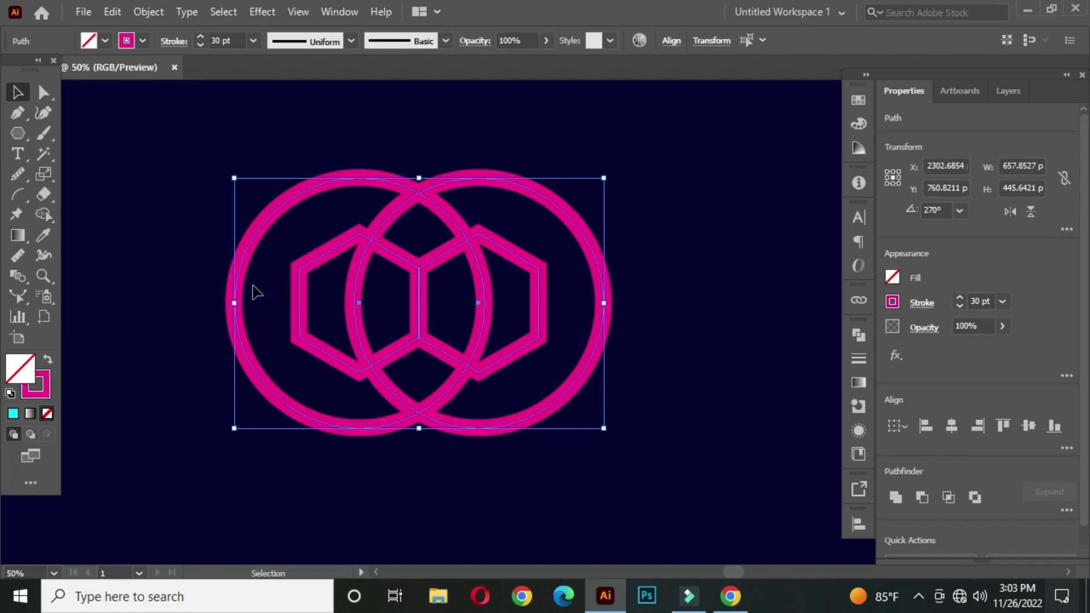
click(43, 214)
click(117, 212)
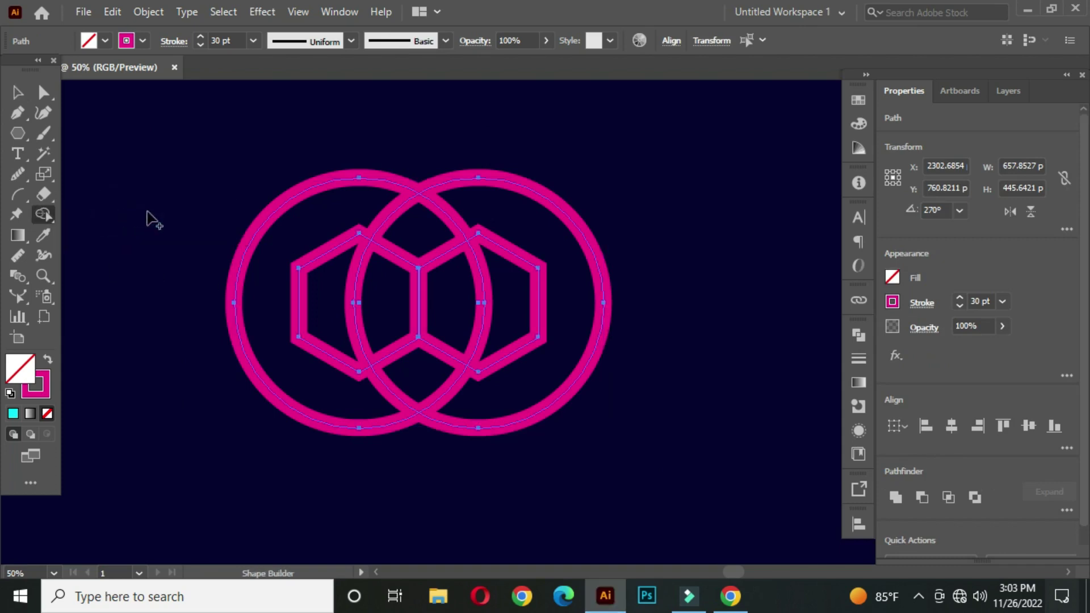
alt+click(279, 238)
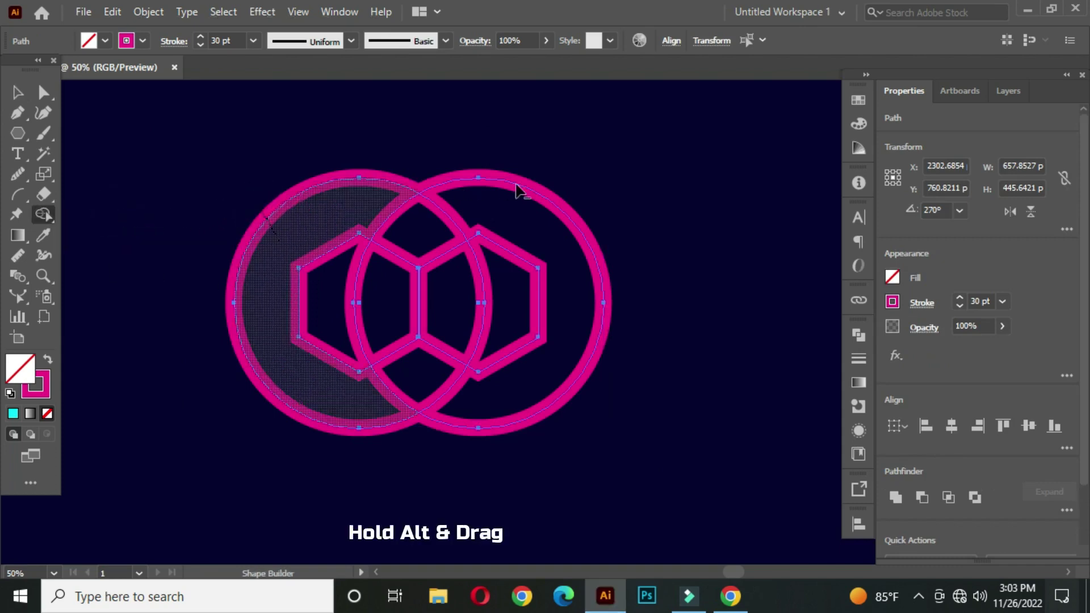
alt+click(547, 215)
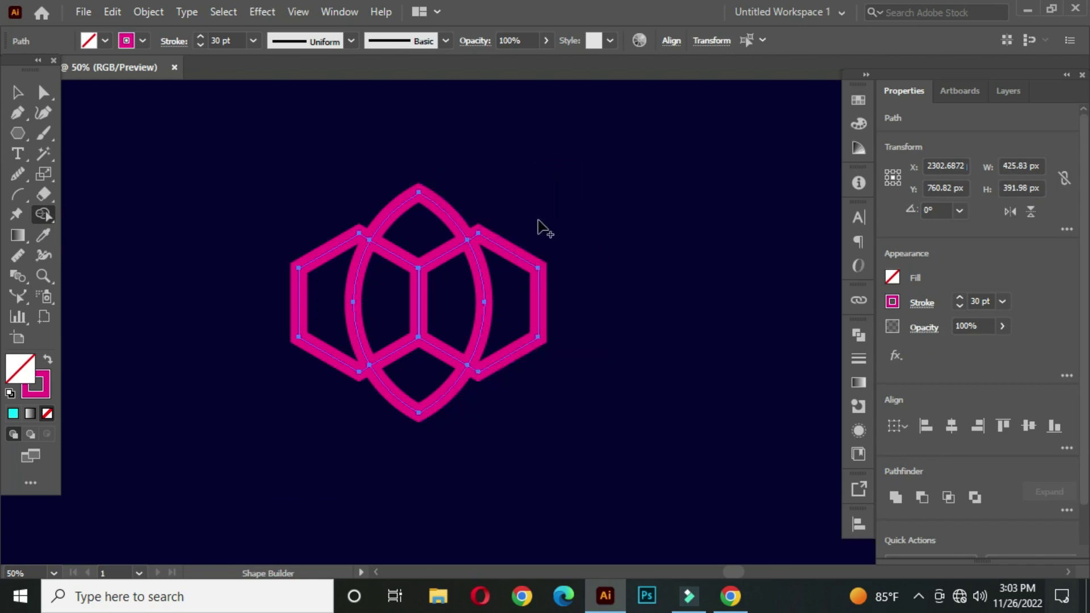
click(18, 95)
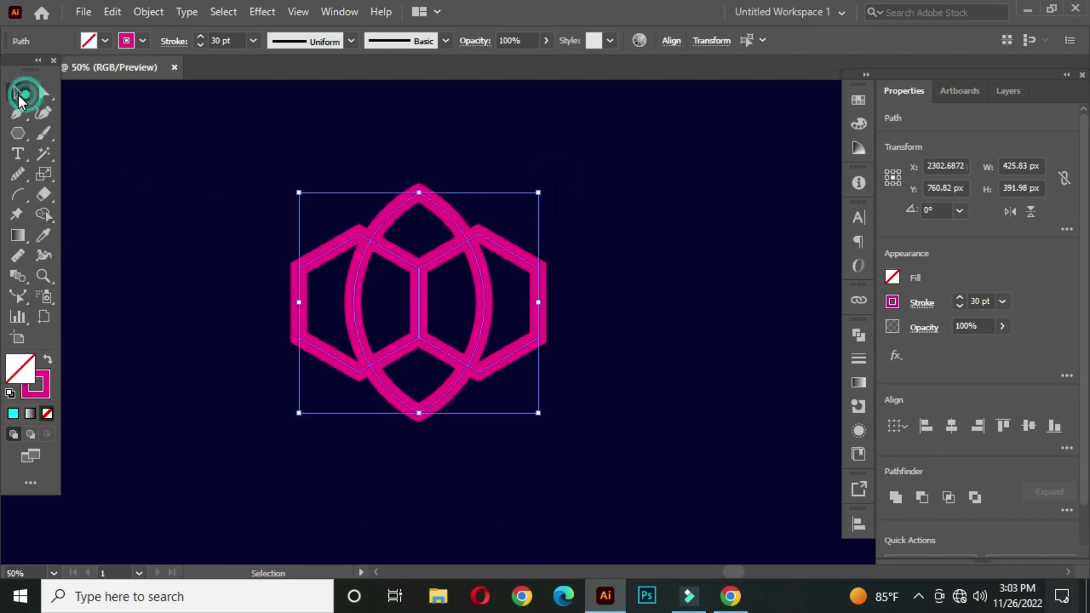
click(238, 155)
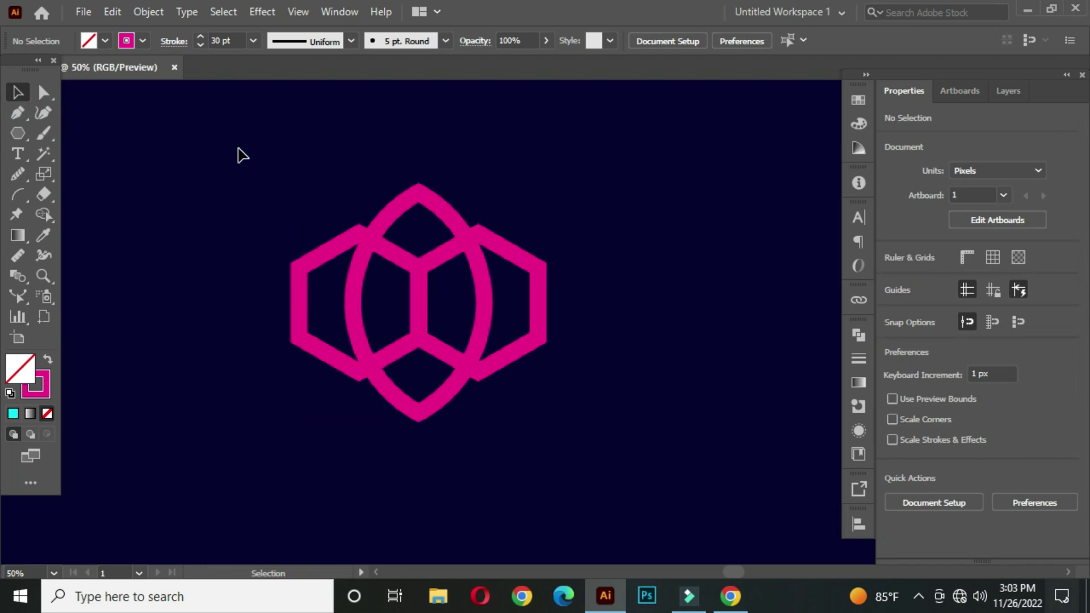
Expand the strokes of the whole logo artwork into filled shapes
drag(239, 146, 587, 414)
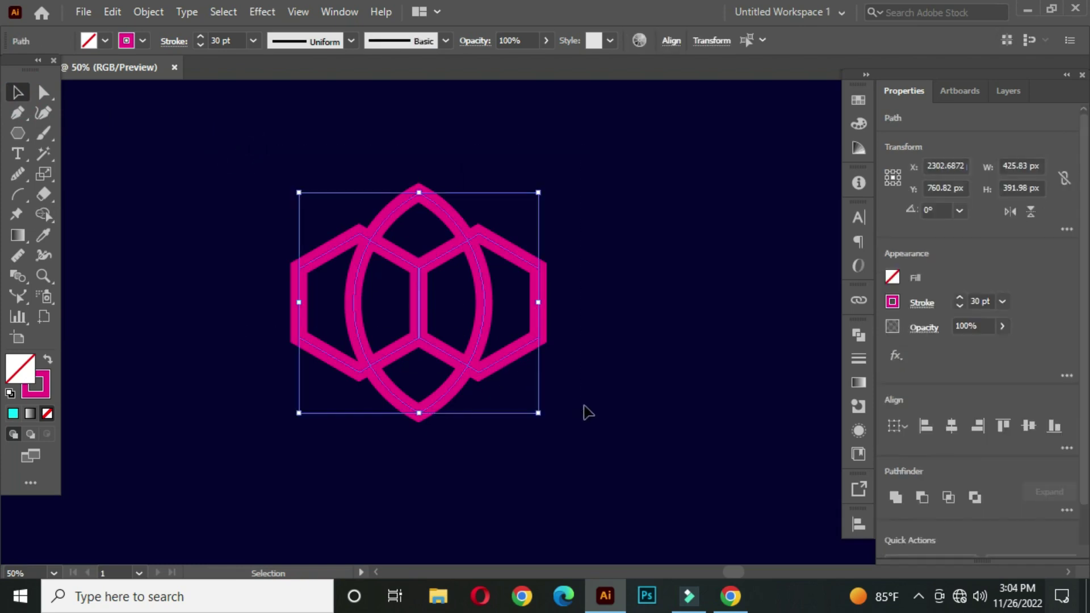
click(148, 12)
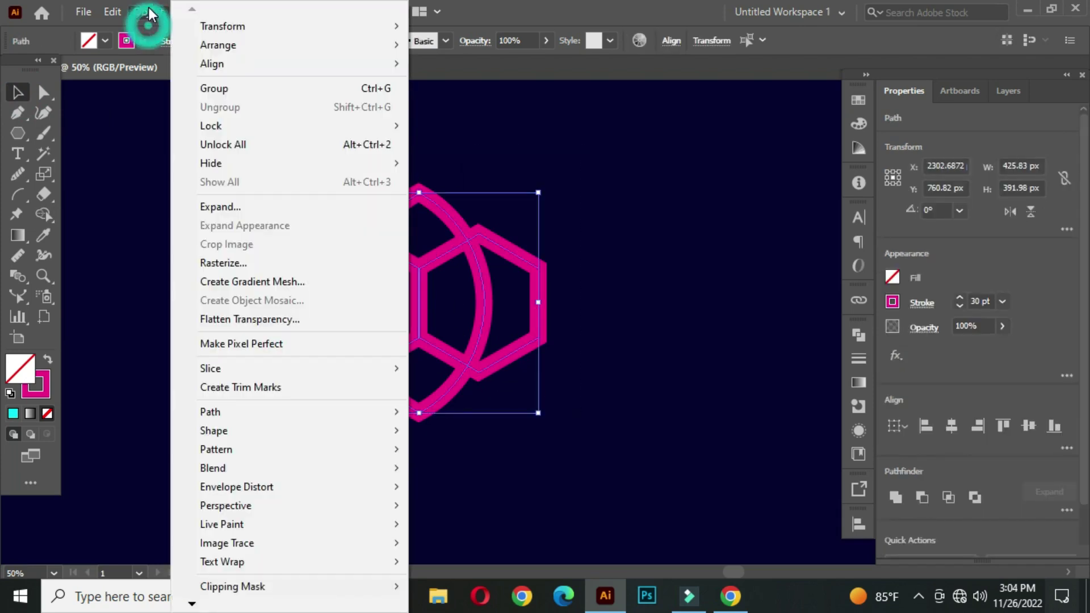
click(244, 206)
click(499, 396)
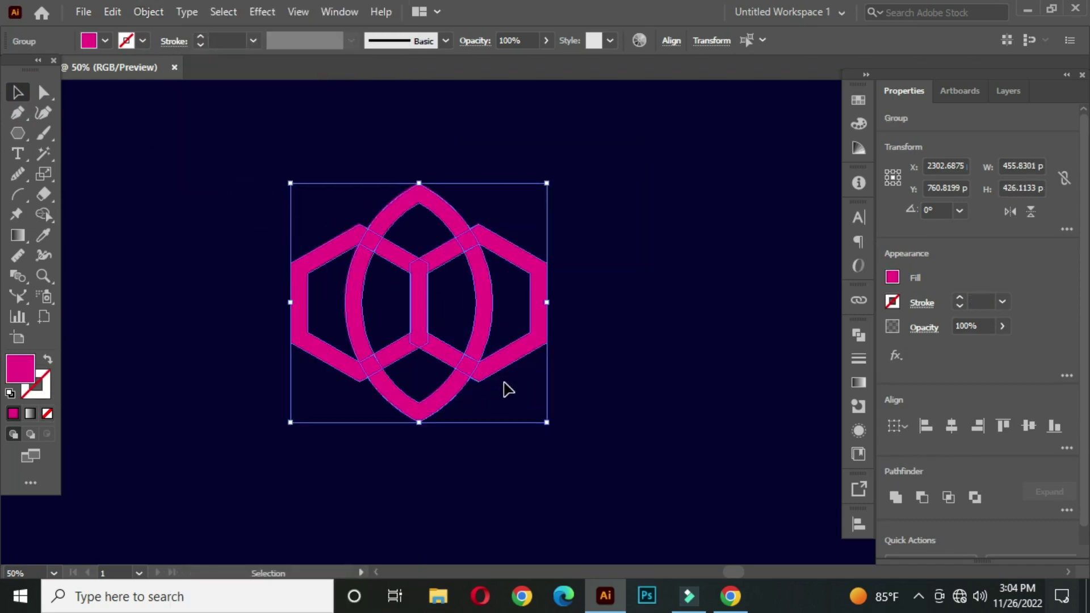
click(601, 239)
Apply a linear gradient fill to the whole logo and sample the red-orange palette swatch for its starting color stop
scroll(452, 271, down, 1)
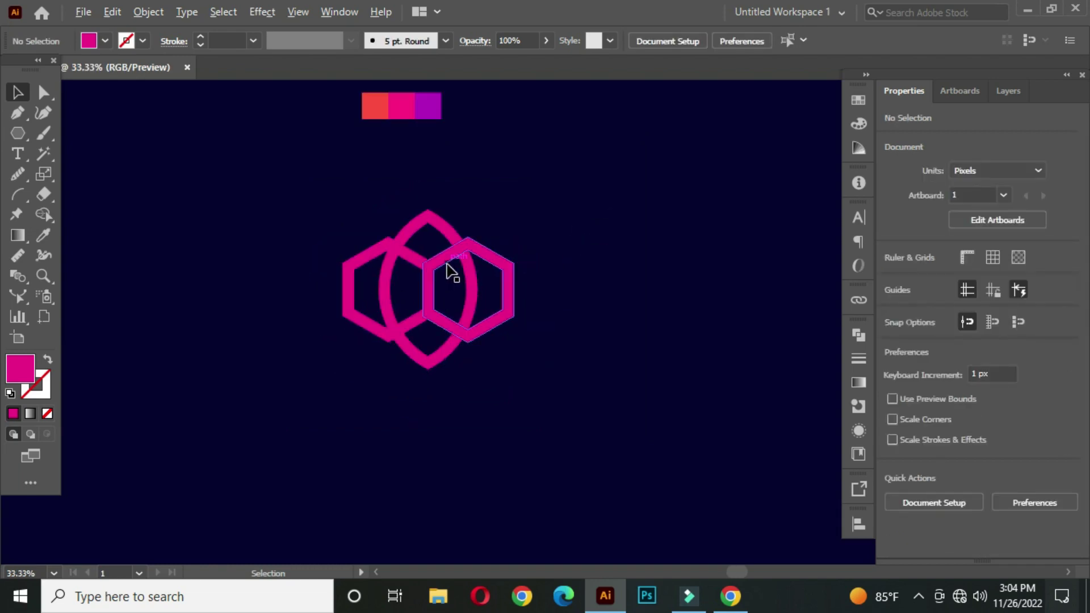
drag(274, 186, 579, 397)
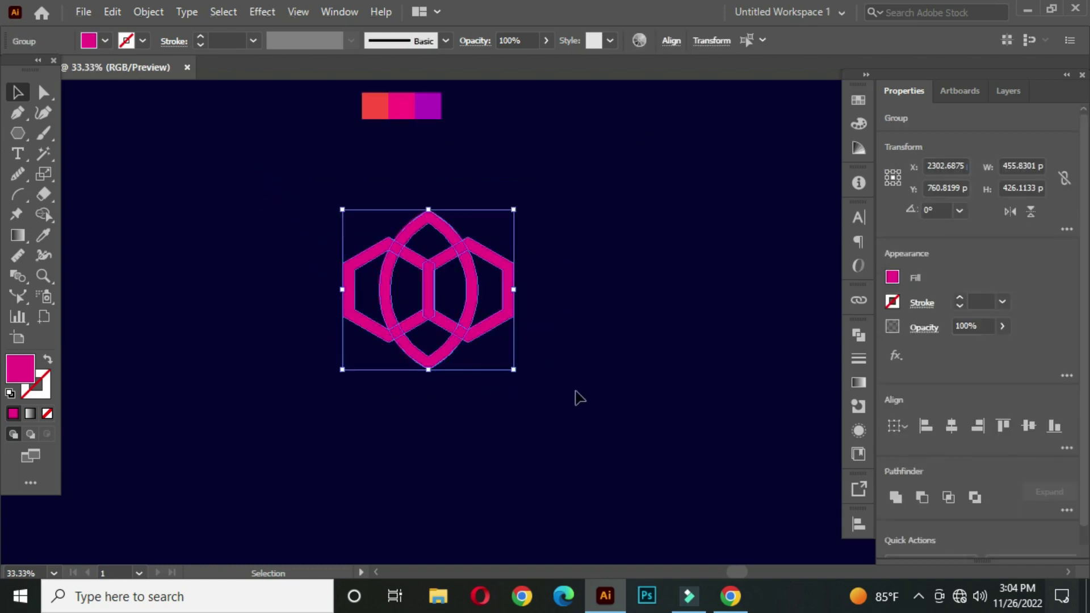
click(858, 382)
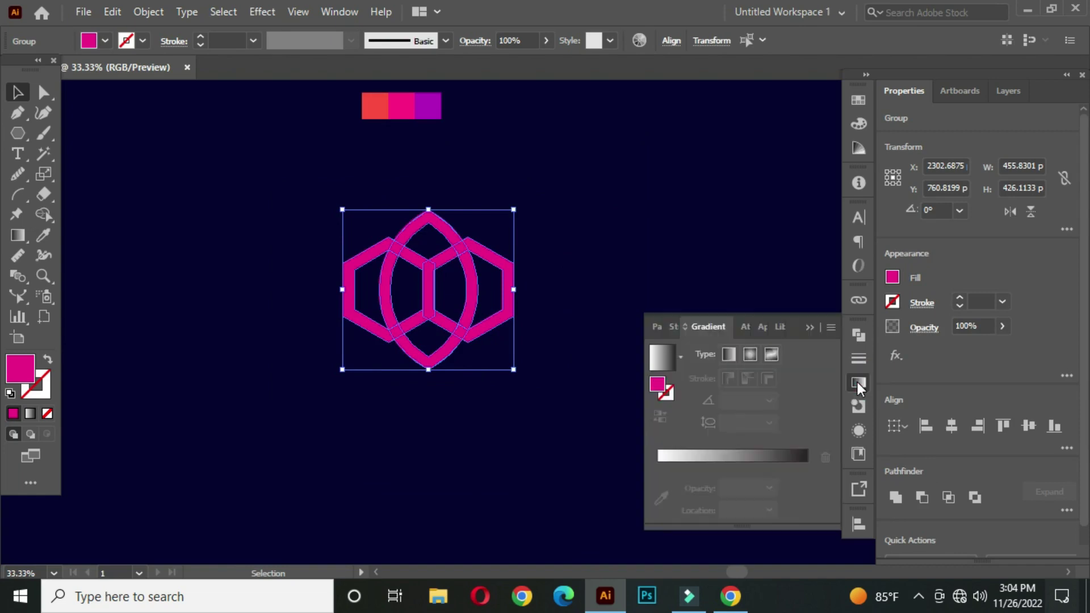
click(717, 457)
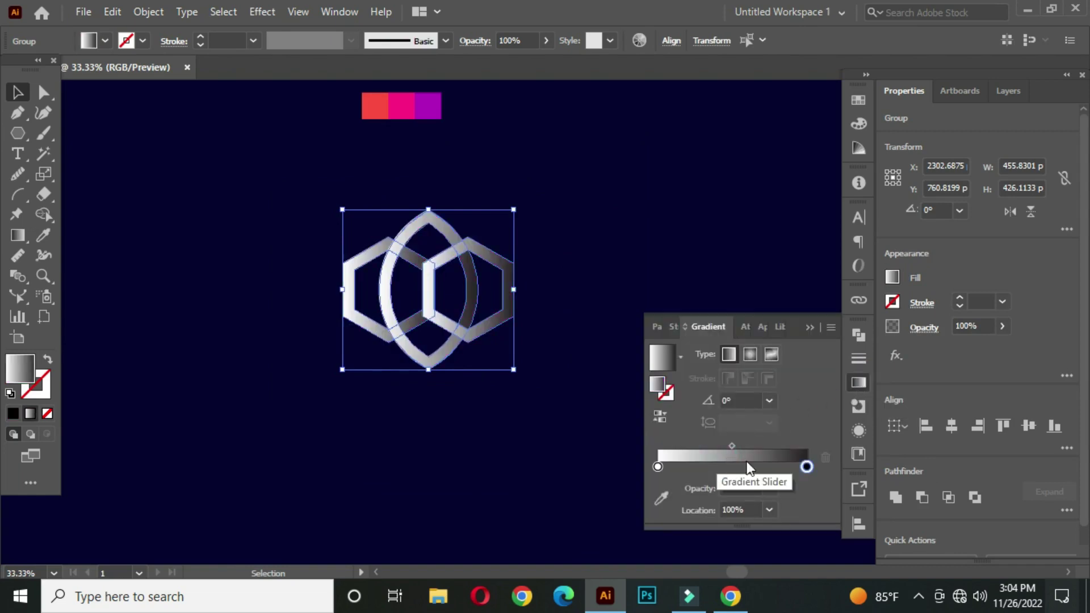
click(657, 467)
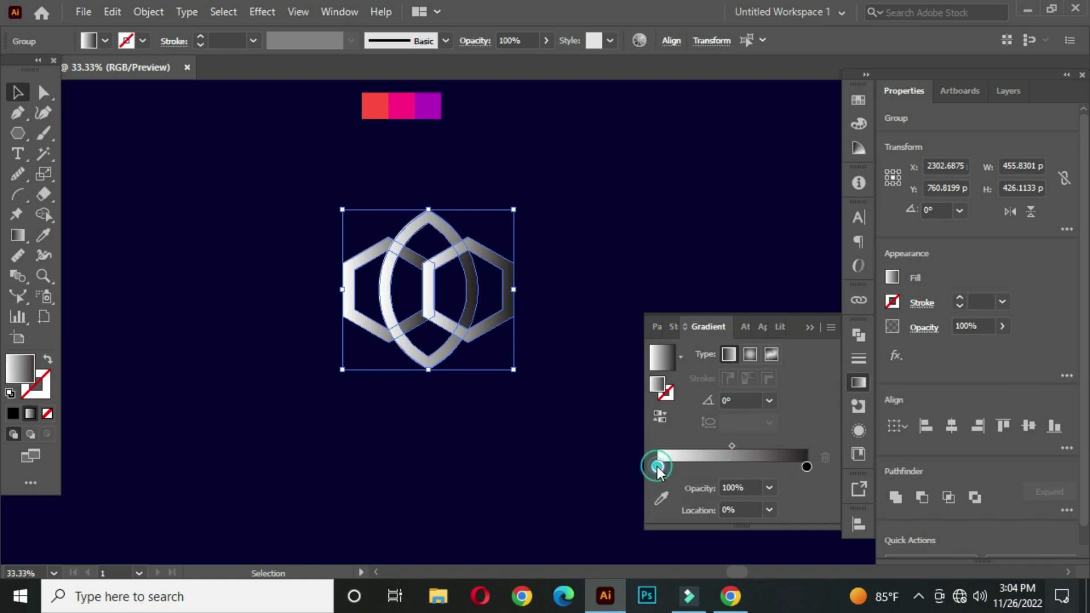
click(662, 499)
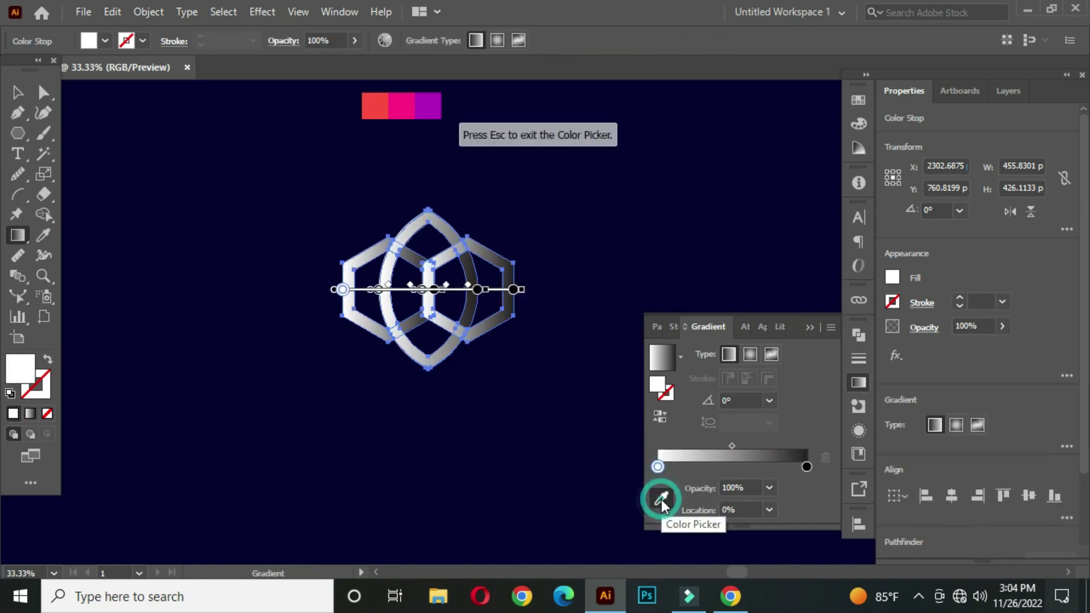
click(373, 109)
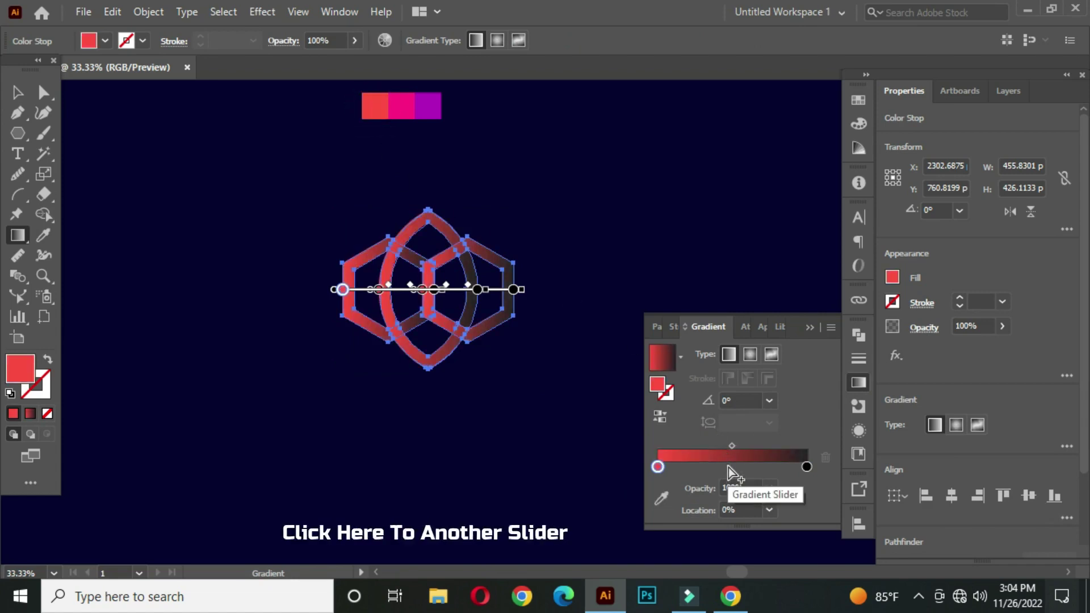
Add a middle color stop at about 47% of the gradient and sample the pink palette swatch for it
click(728, 467)
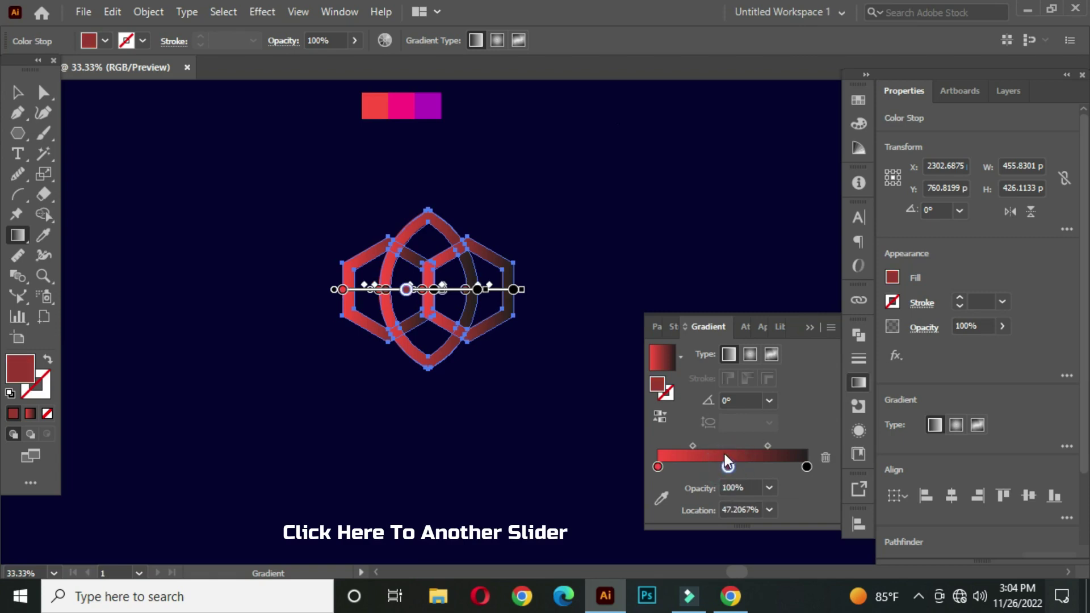
click(663, 498)
click(404, 105)
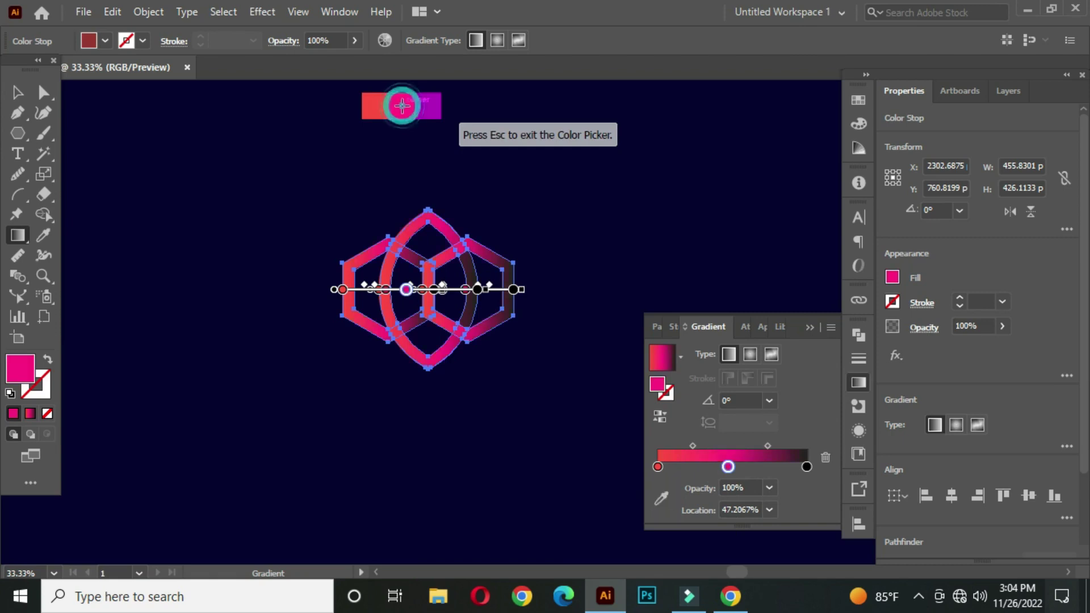
Color the gradient's end stop with the purple palette swatch and deselect the logo
click(806, 467)
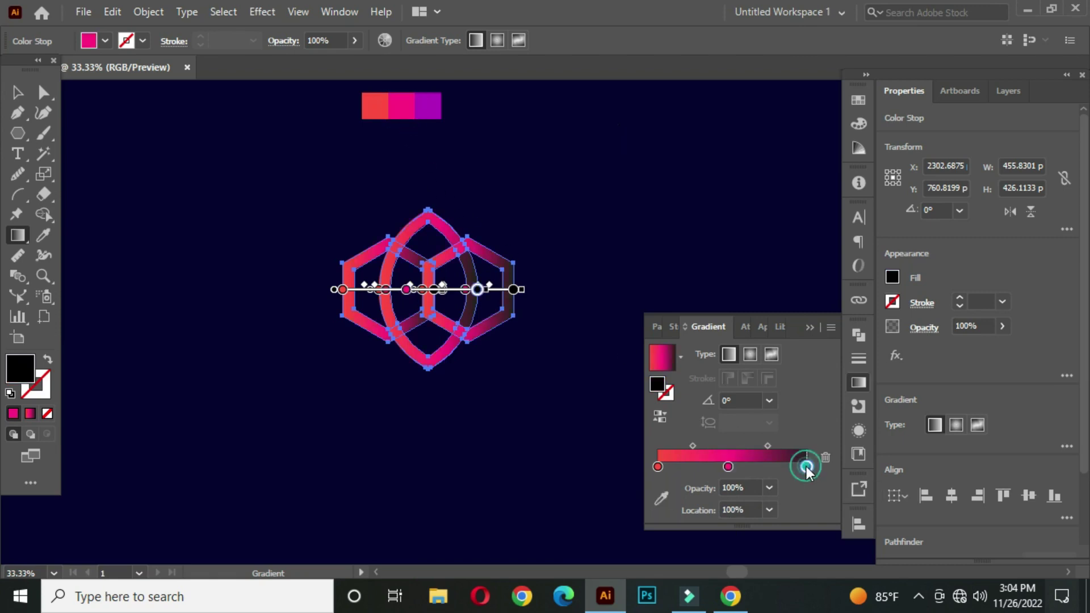
click(660, 498)
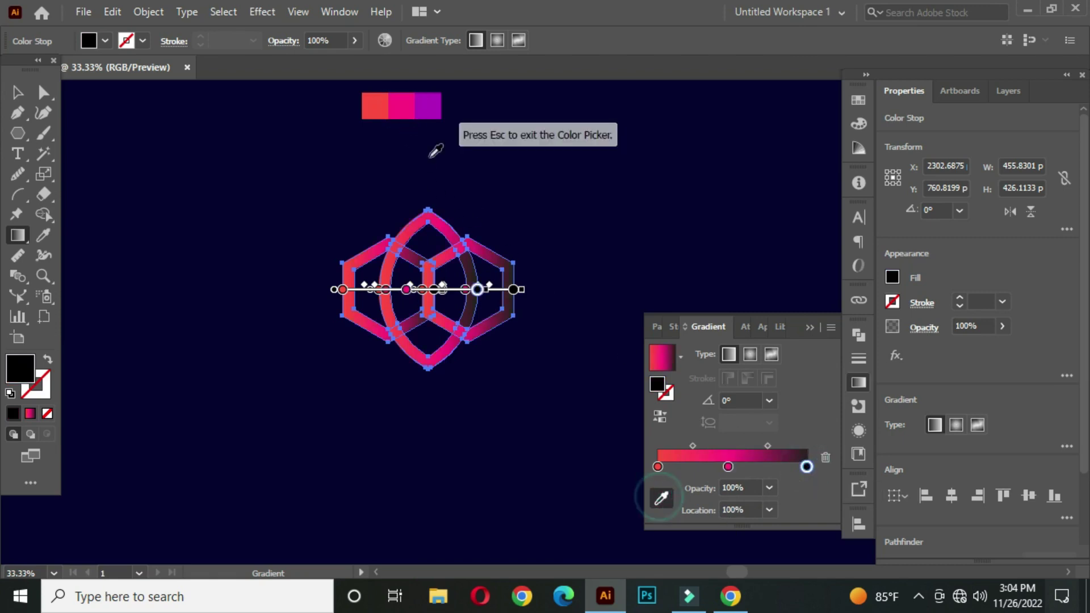
click(428, 105)
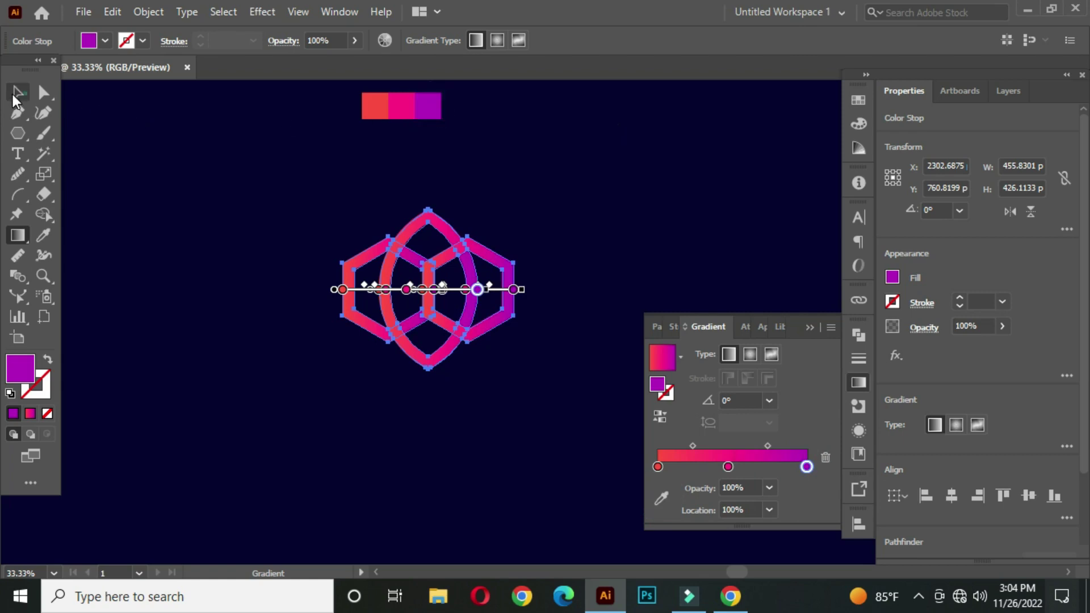
click(16, 94)
click(257, 202)
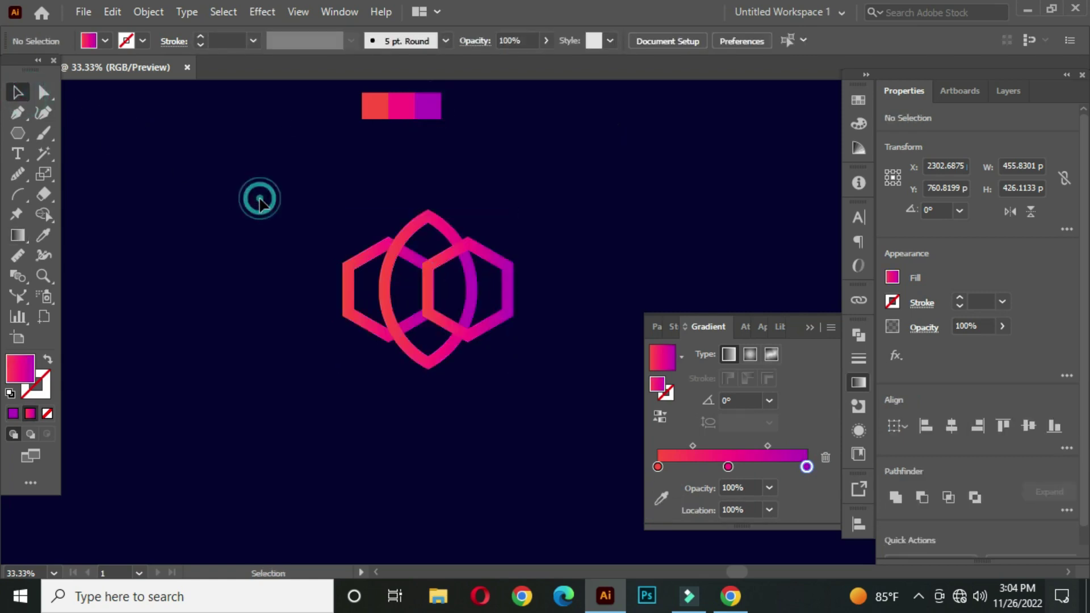
click(810, 328)
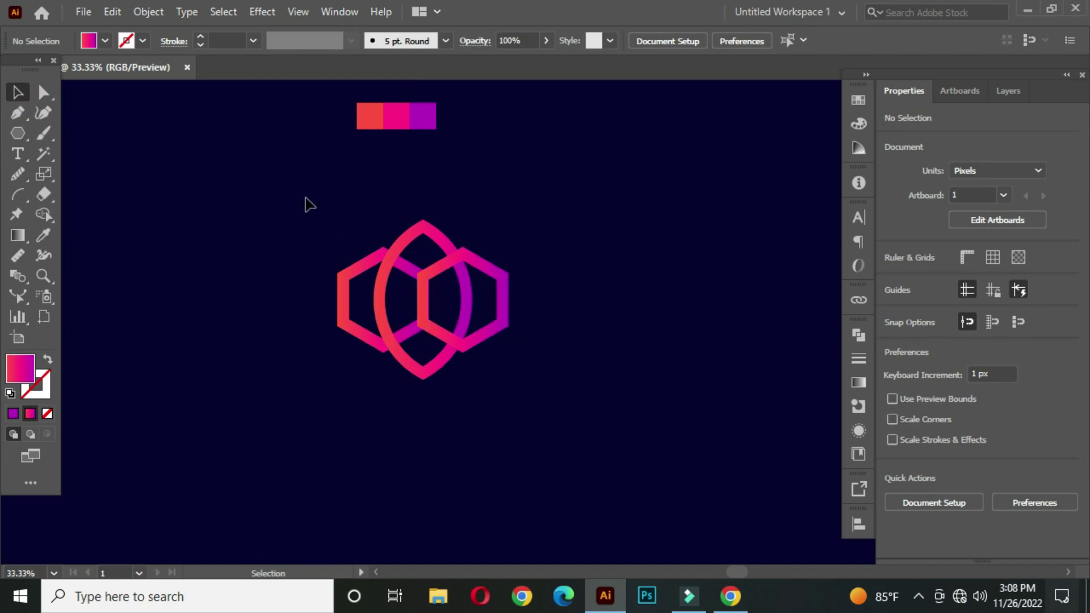
Redirect the gradient as one vertical sweep across the whole logo, from red-orange at the top toward purple below the base
drag(284, 175, 582, 431)
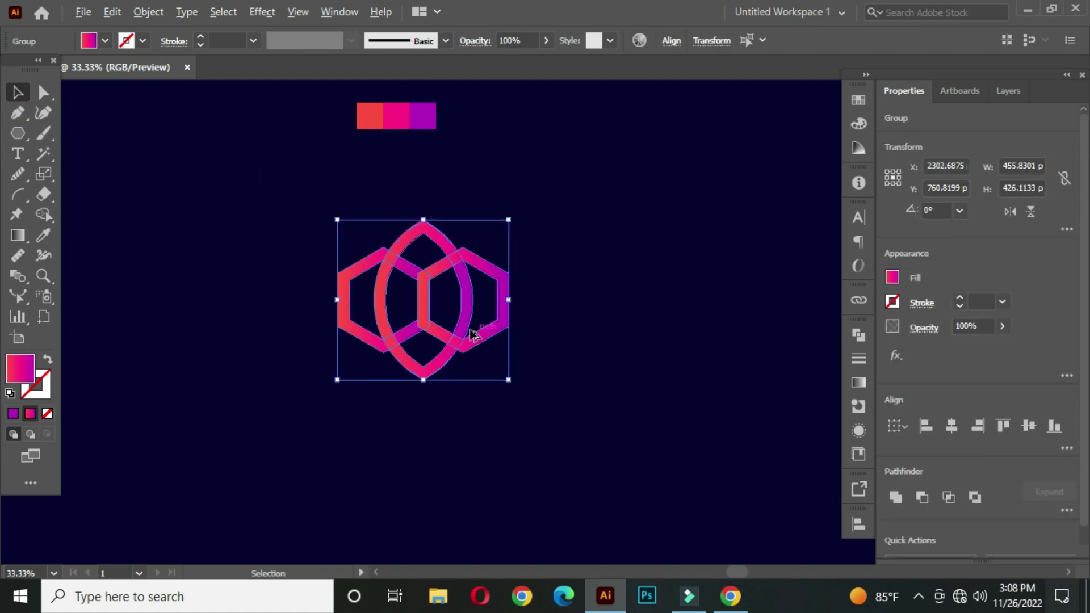
drag(25, 240, 111, 237)
scroll(436, 314, up, 2)
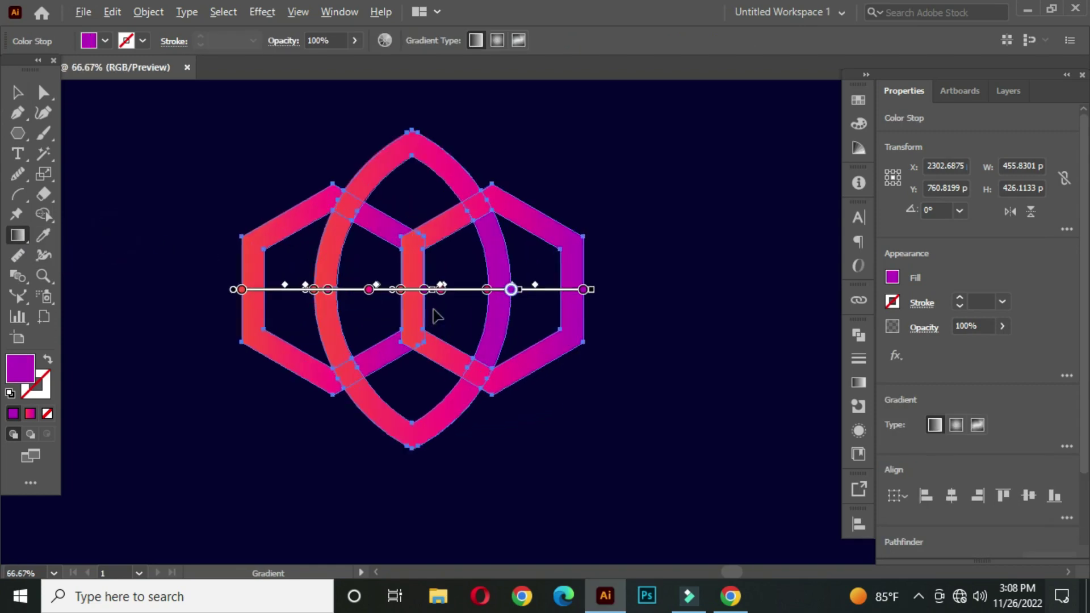
scroll(418, 154, down, 1)
drag(415, 114, 426, 405)
drag(448, 197, 445, 425)
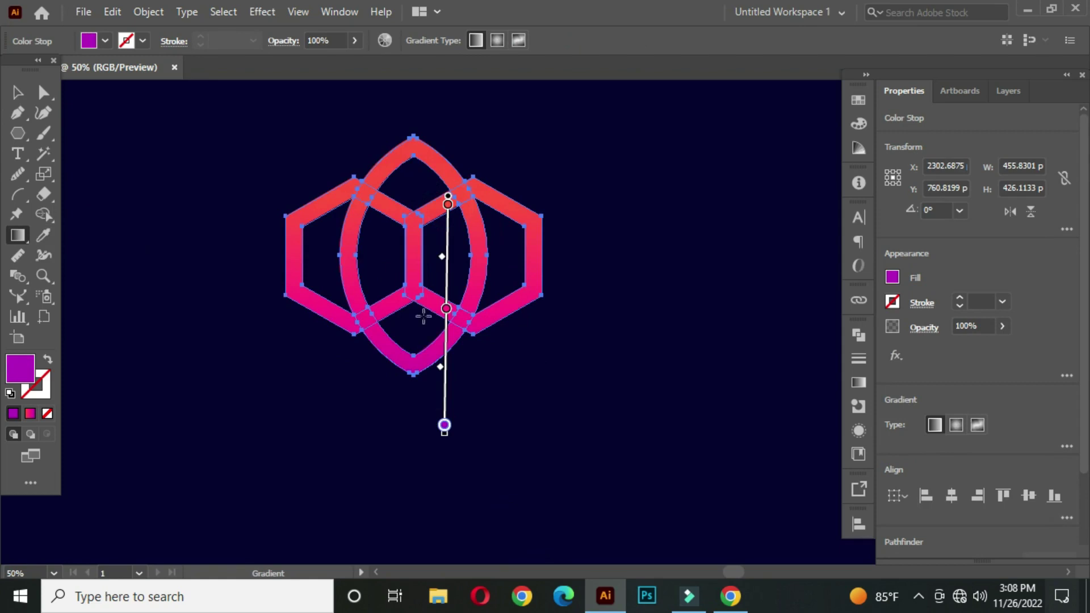
drag(404, 178, 409, 424)
drag(433, 110, 433, 452)
drag(386, 153, 416, 491)
click(17, 92)
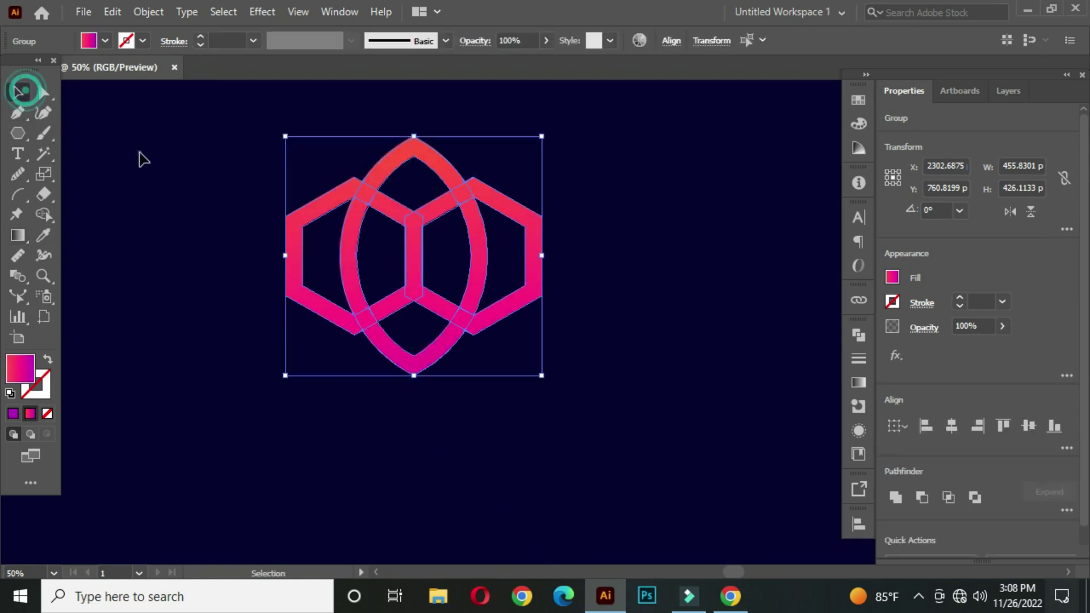
click(140, 154)
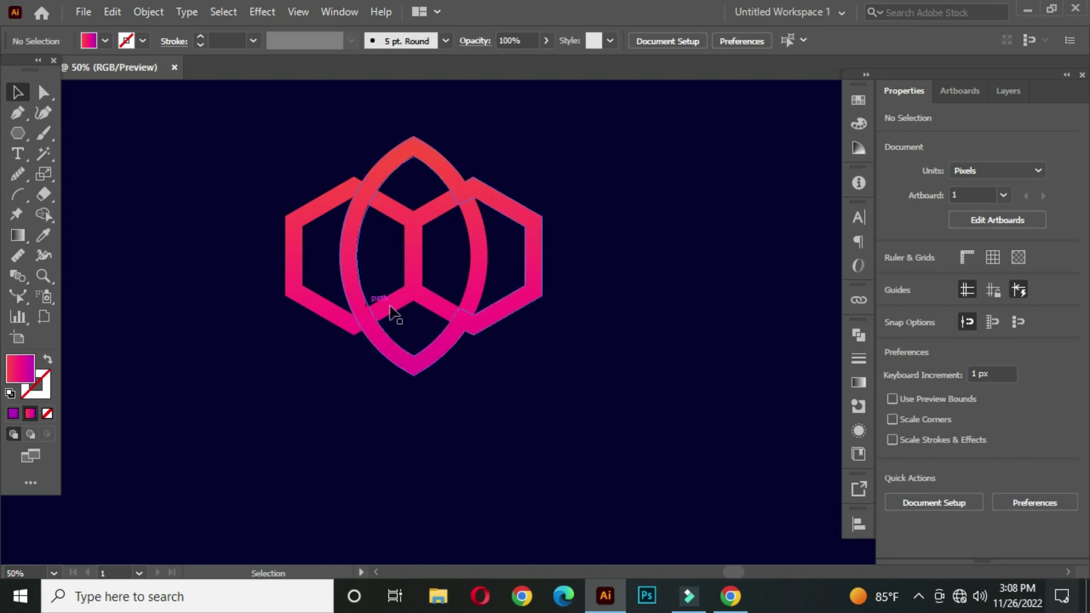
Unite all the logo pieces into a single compound shape with the Pathfinder
drag(231, 131, 603, 398)
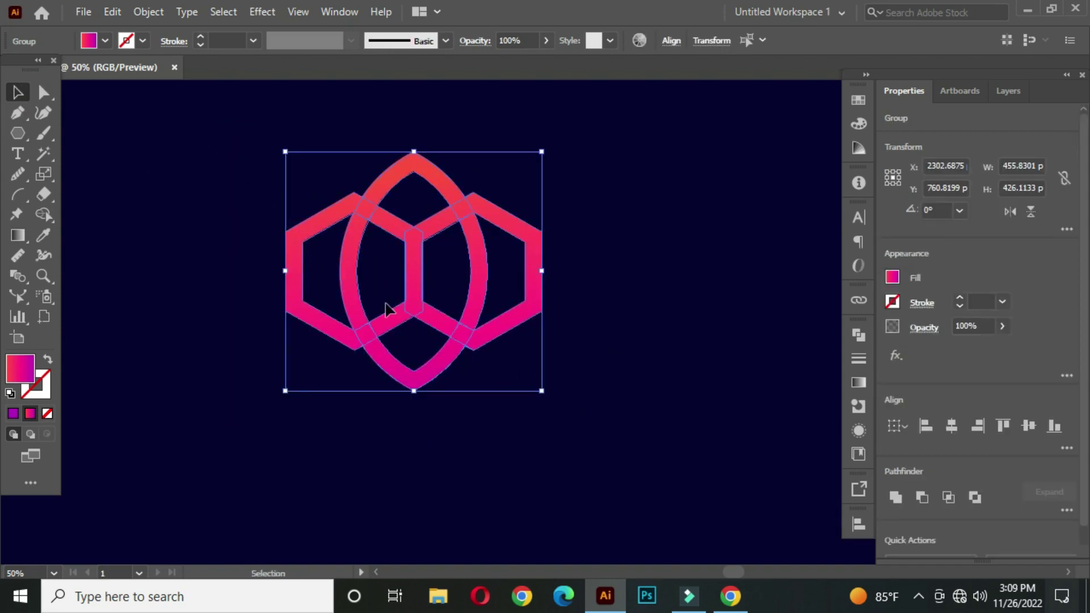
click(858, 336)
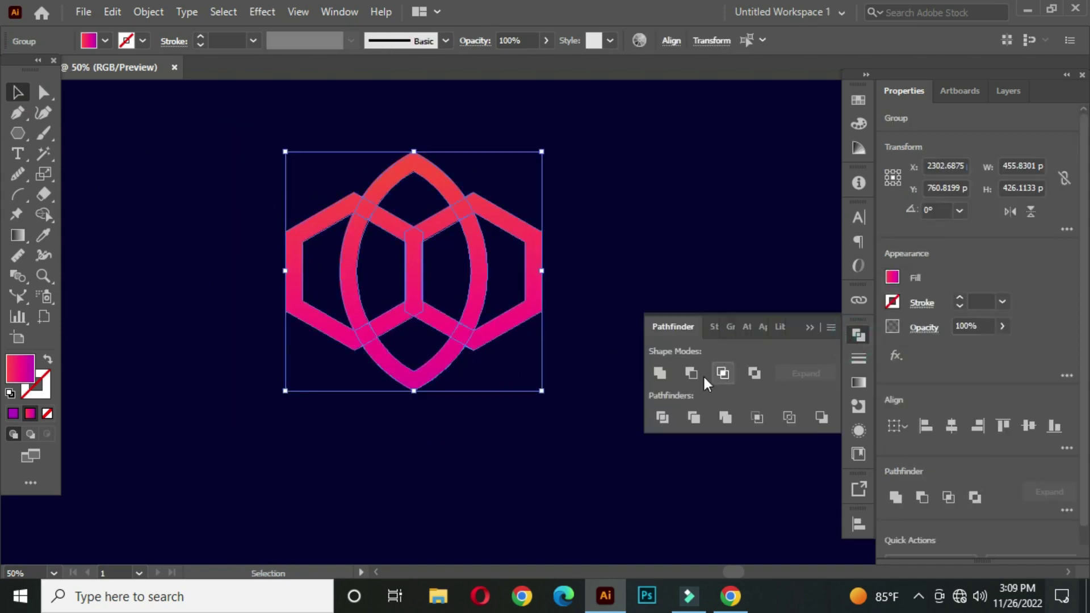
click(661, 374)
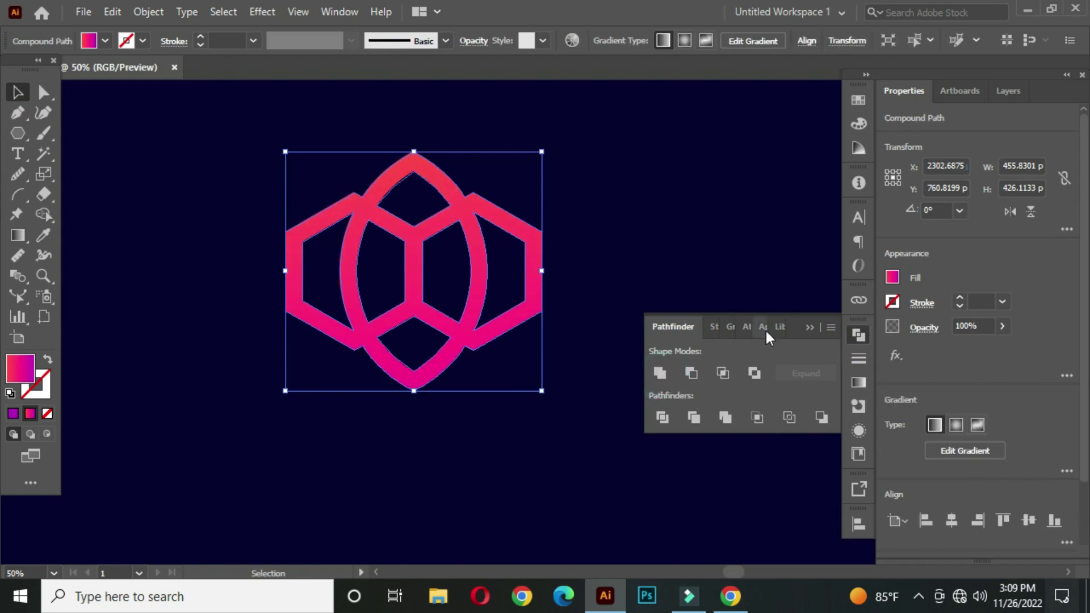
click(816, 325)
click(663, 240)
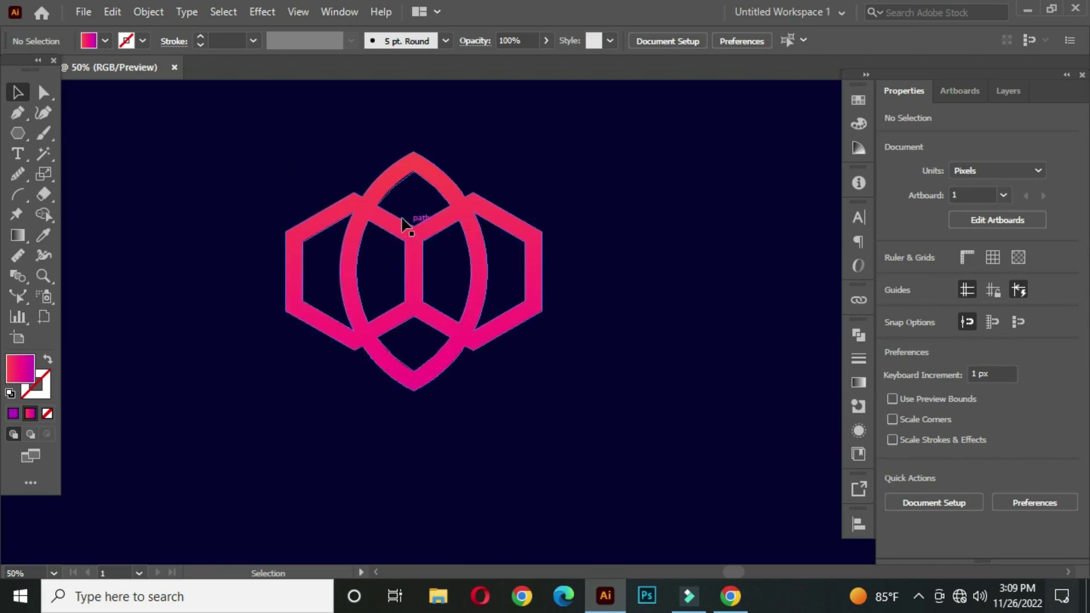
Draw a closed four-cornered Pen shape, about 57 by 50 px, over the upper-left inner hexagon band beside the oval
scroll(396, 211, up, 1)
scroll(395, 211, up, 1)
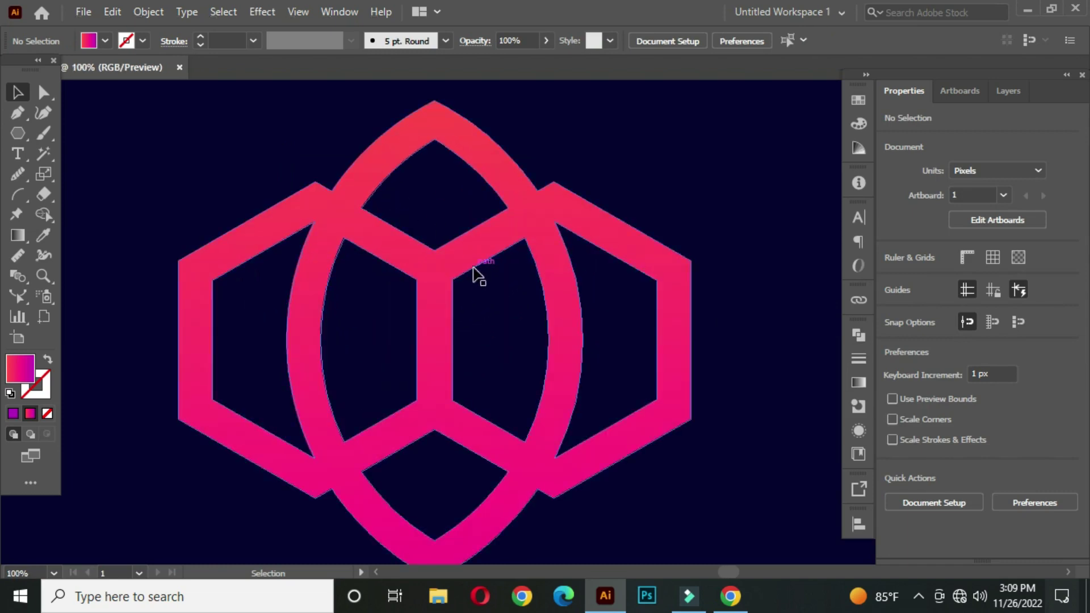
drag(20, 113, 100, 117)
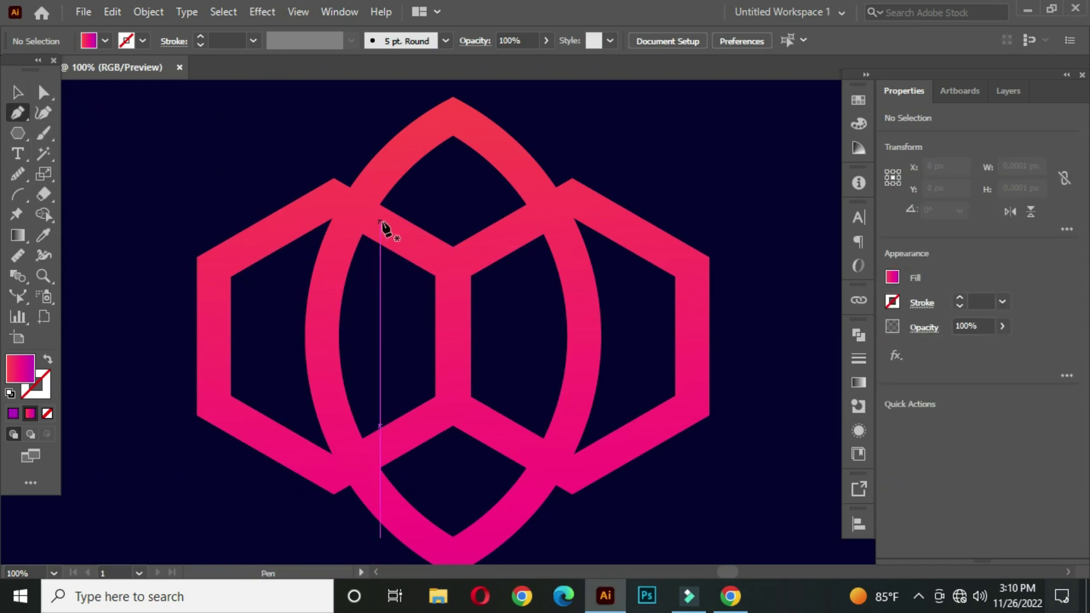
scroll(382, 230, up, 2)
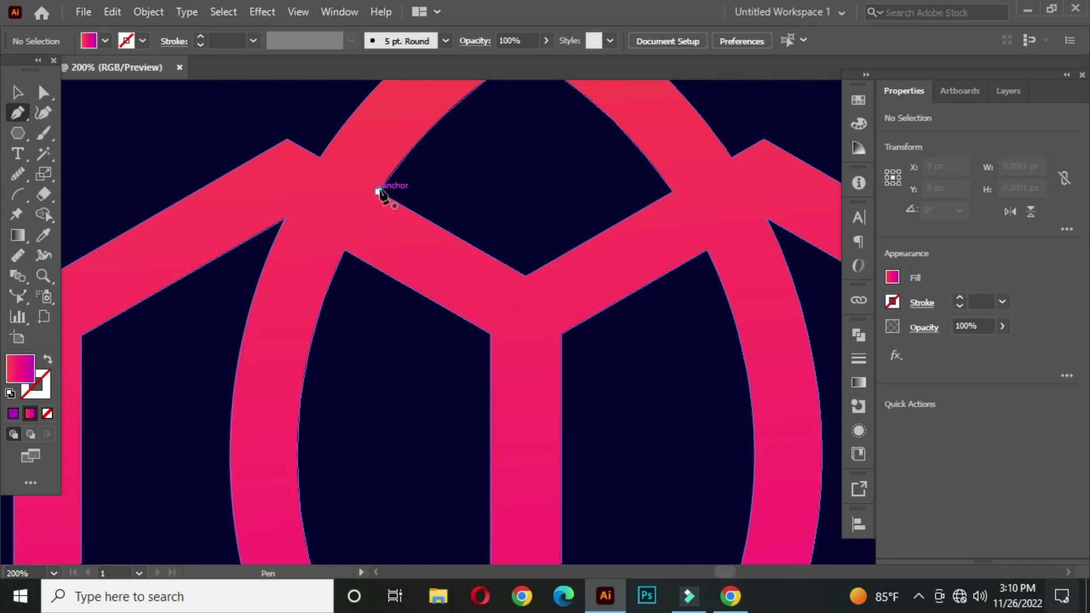
click(379, 192)
click(344, 249)
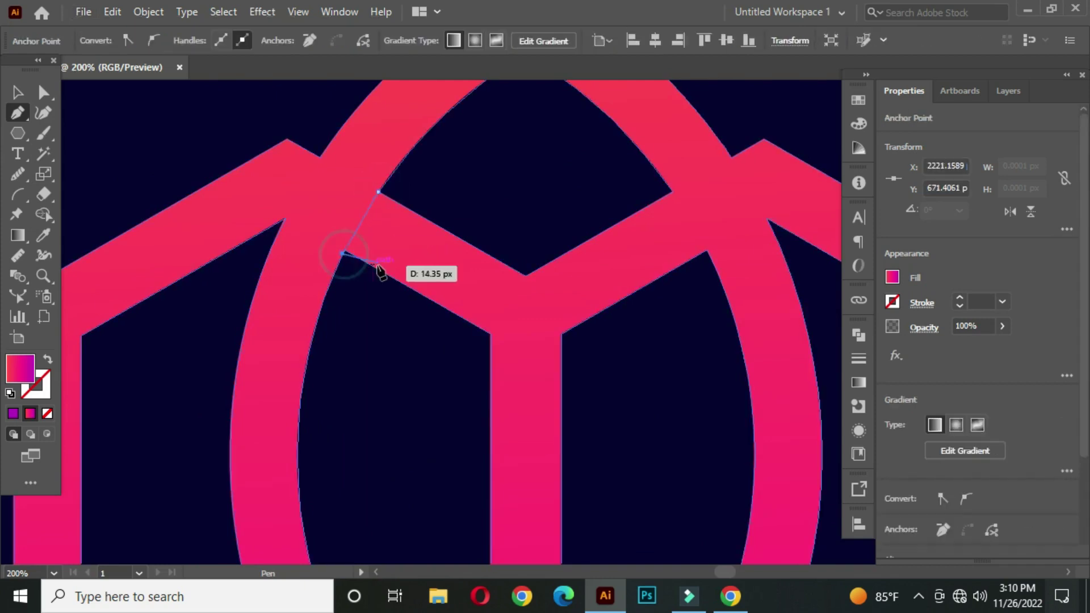
click(438, 304)
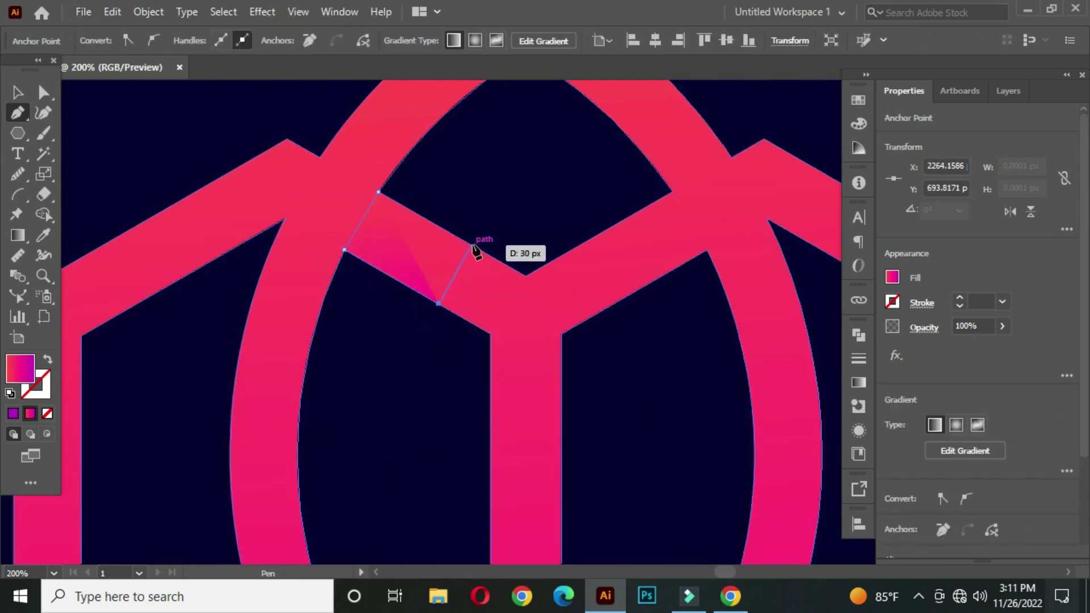
click(472, 247)
click(379, 192)
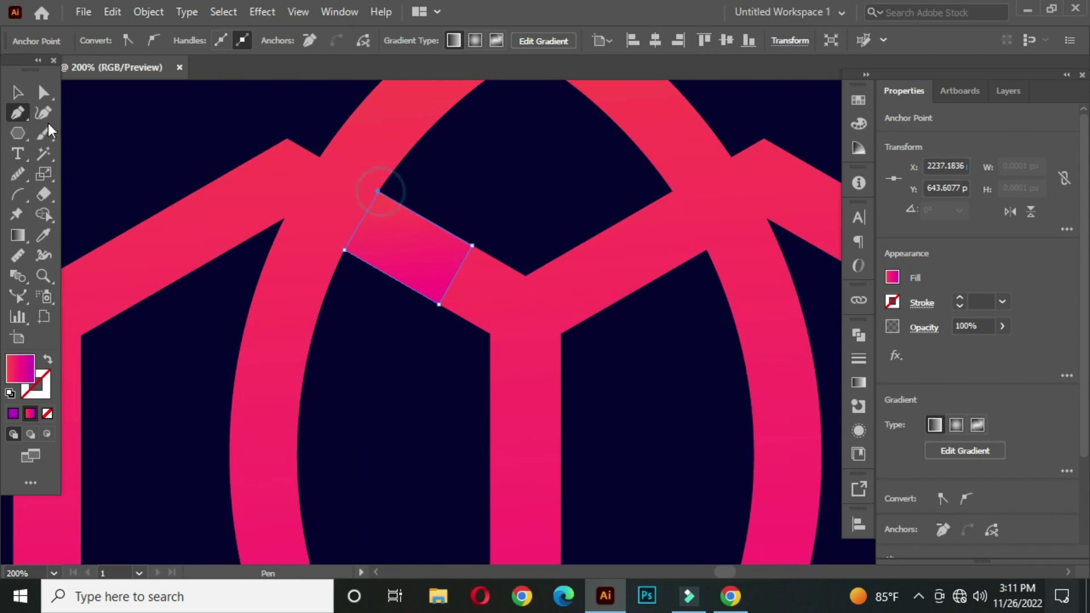
click(17, 92)
click(503, 151)
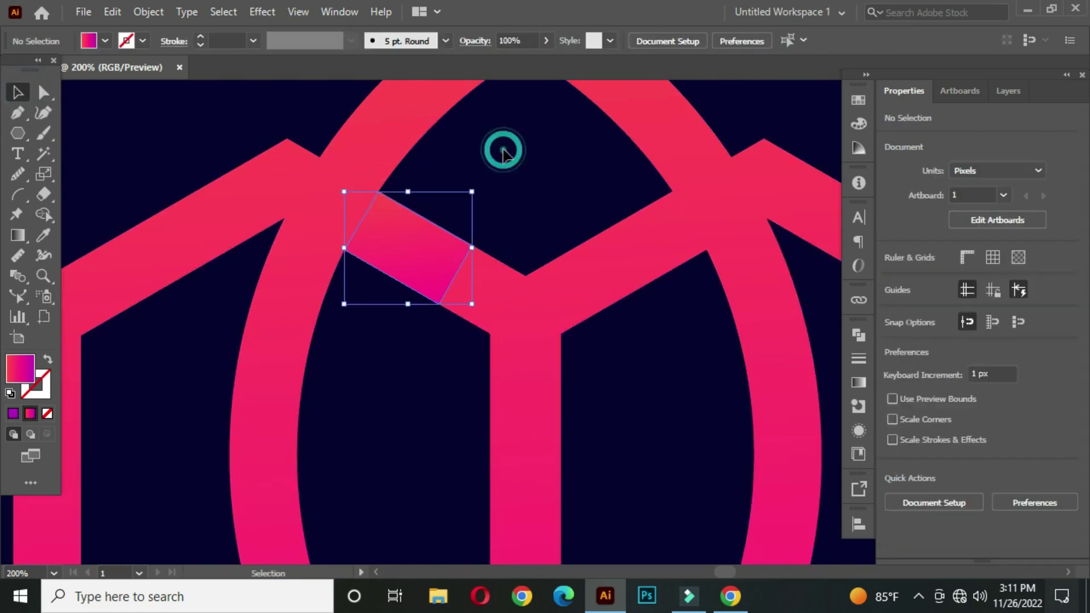
Remove the pink middle stop from the small four-cornered shape's gradient and set its end stop to black
click(405, 249)
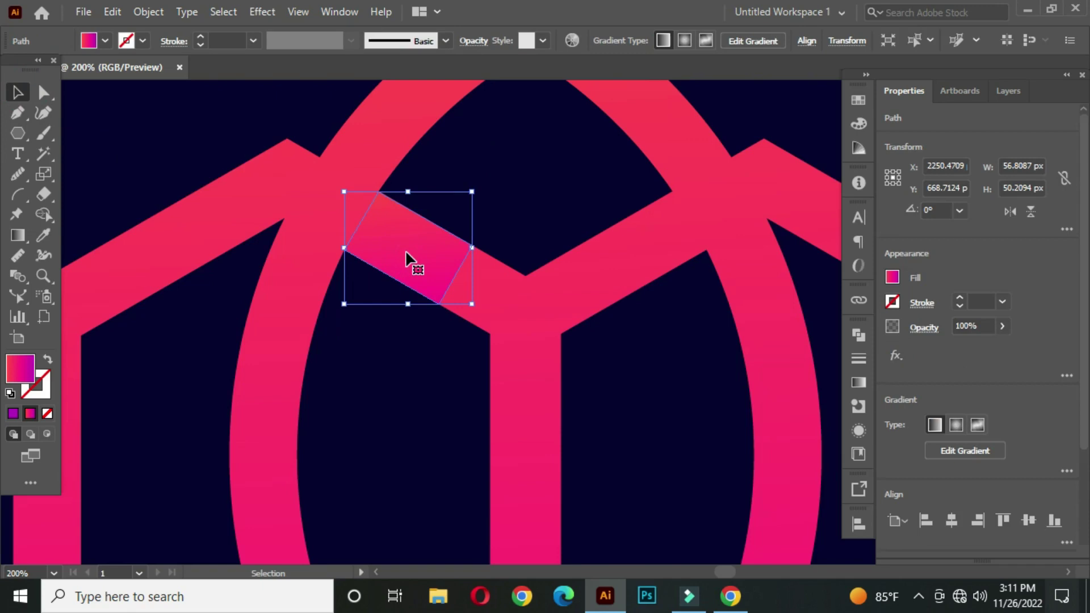
click(859, 383)
key(ctrl+minus)
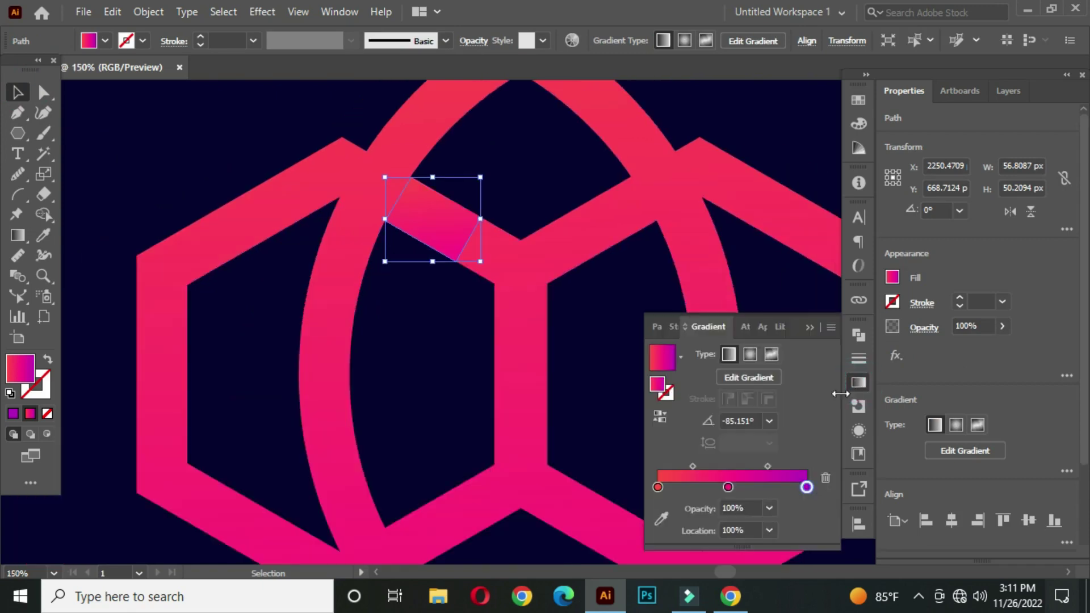
click(728, 488)
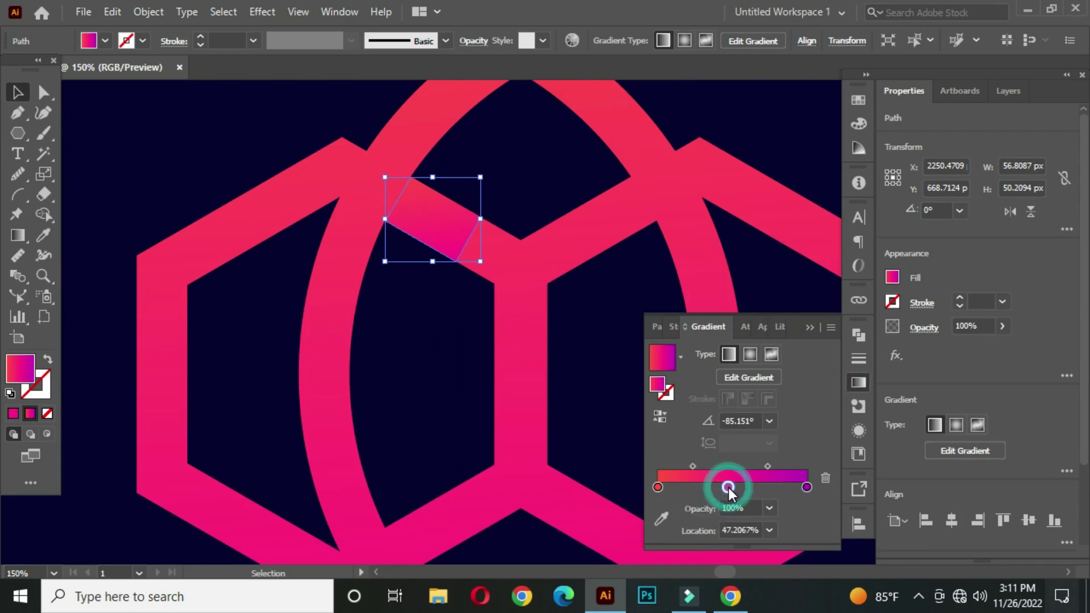
click(826, 478)
click(807, 486)
double_click(807, 487)
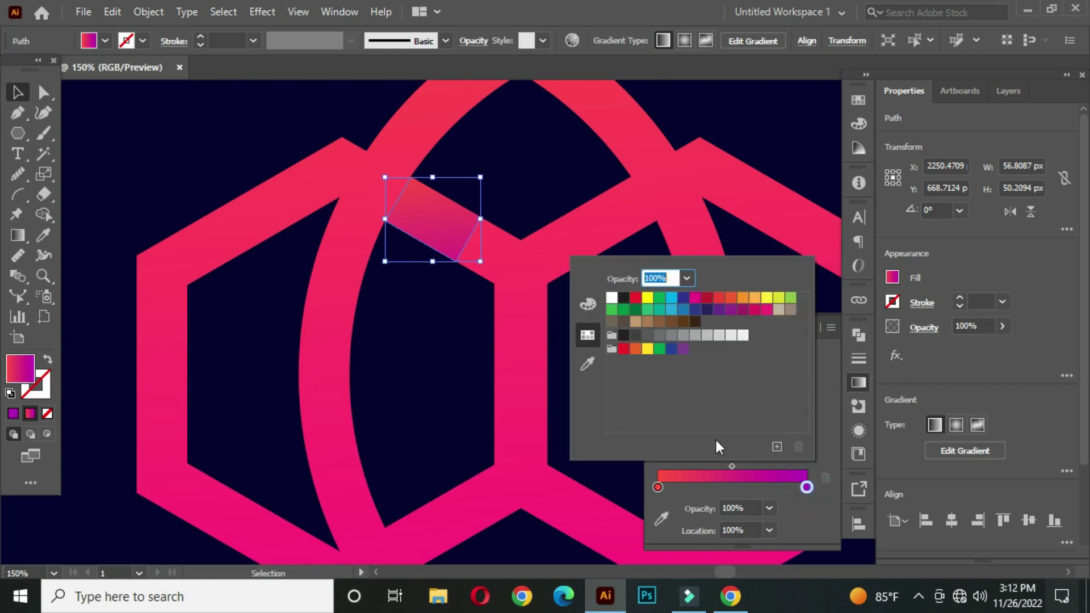
click(623, 300)
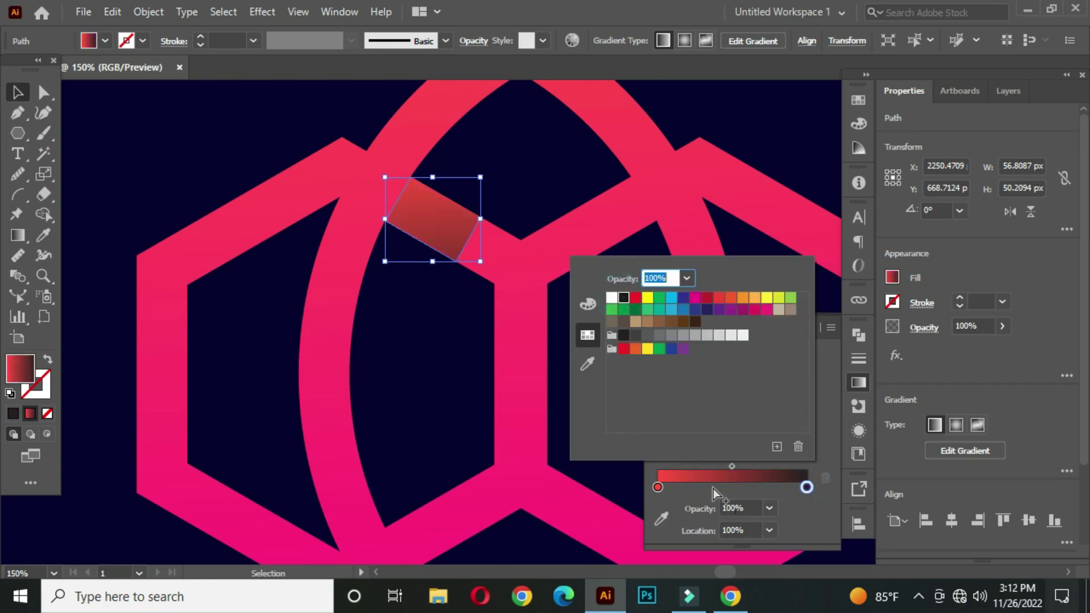
Recolor the start stop of the small four-cornered shape's gradient by sampling the pink from the logo band
click(658, 487)
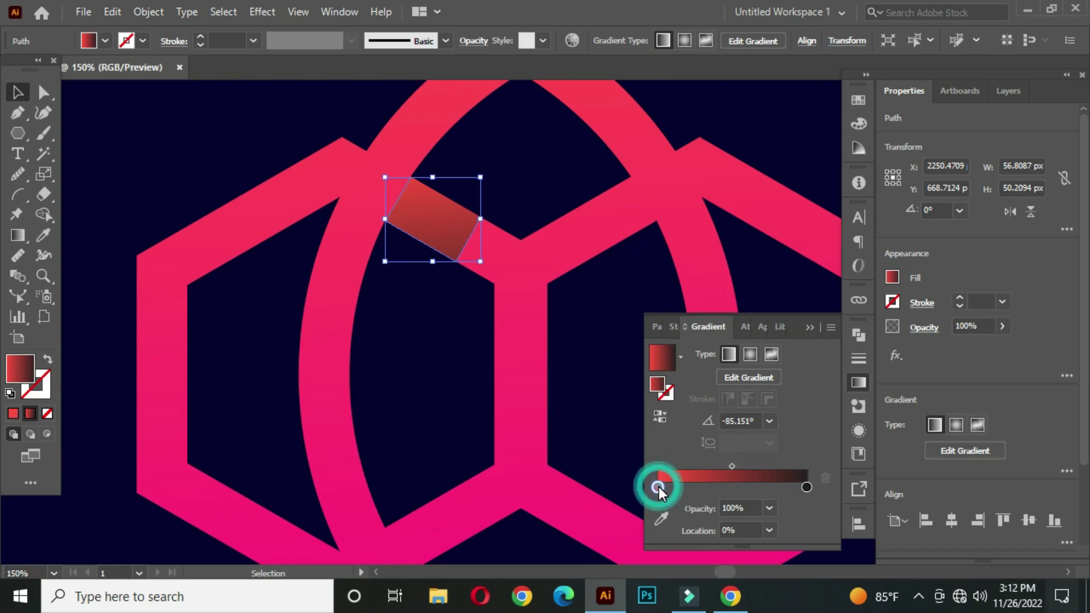
click(662, 510)
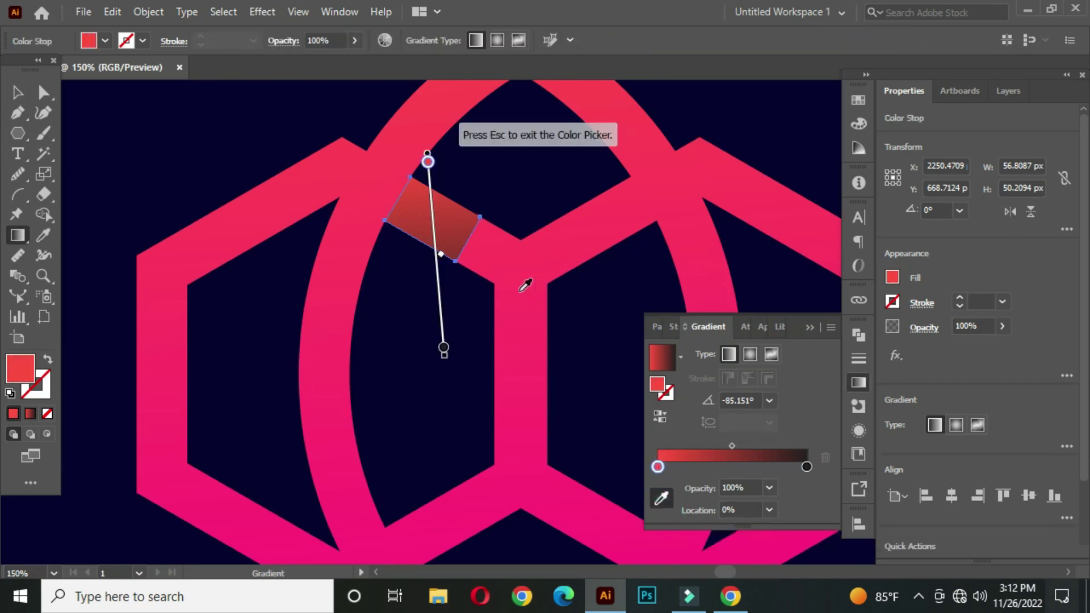
click(394, 285)
click(18, 93)
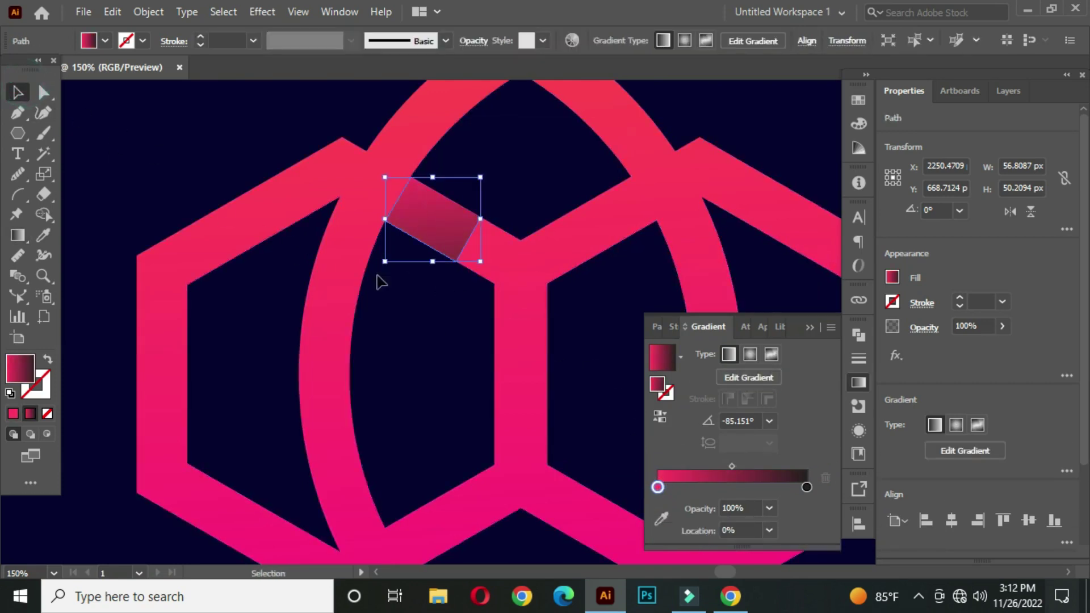
Set the opacity of the small shape's pink gradient start stop to 50%
click(741, 508)
text(90)
key(Return)
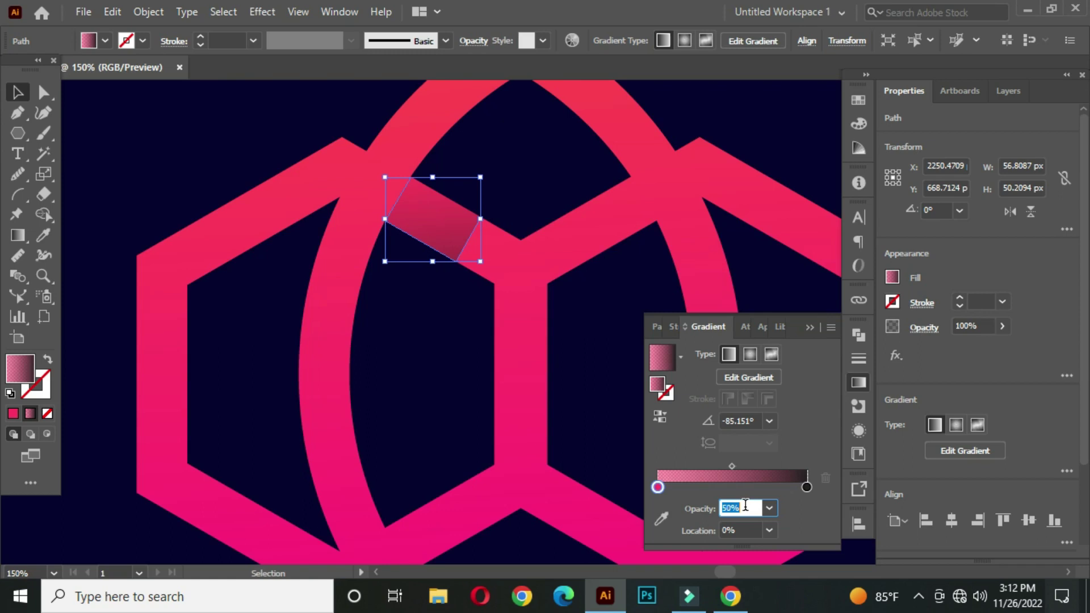
click(456, 310)
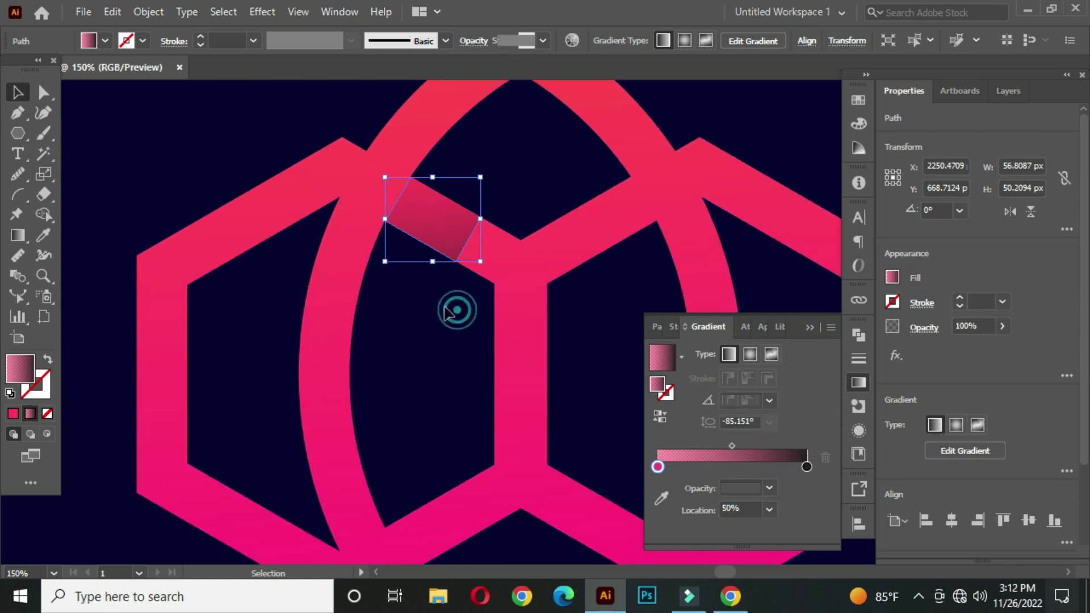
Redirect the small shape's gradient along the band at about 144°, dark at the oval's edge and fading toward the logo's center
click(427, 219)
key(g)
mouse_move(320, 147)
mouse_down()
mouse_move(498, 259)
mouse_move(353, 165)
mouse_up()
drag(433, 219, 272, 131)
drag(446, 228, 345, 155)
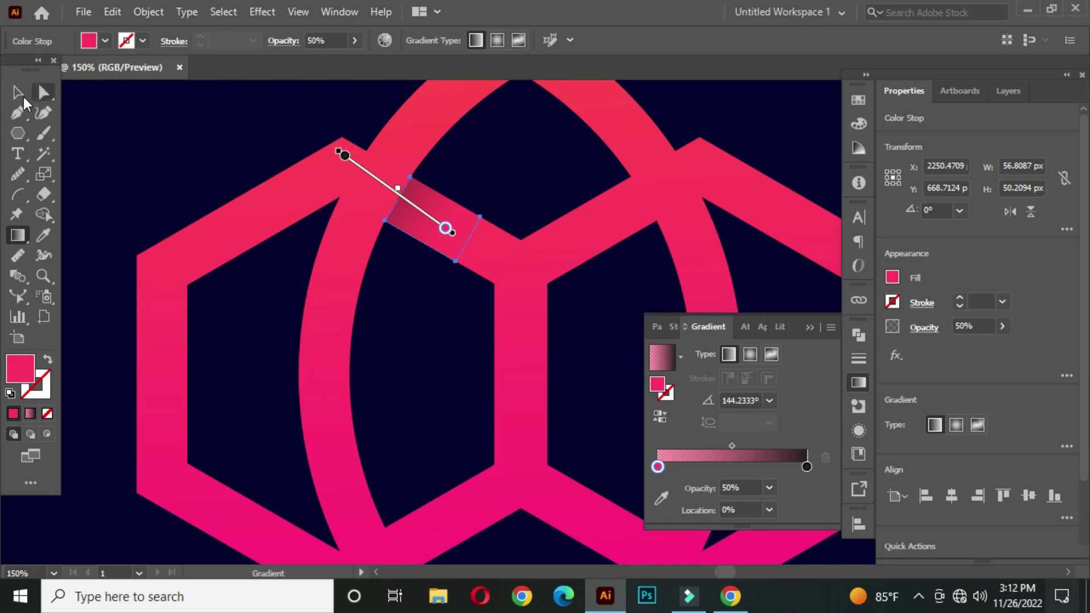
click(18, 92)
click(178, 139)
Reflect a copy of the shading piece across the vertical axis and place it on the upper-right inner band against the oval
scroll(511, 265, down, 2)
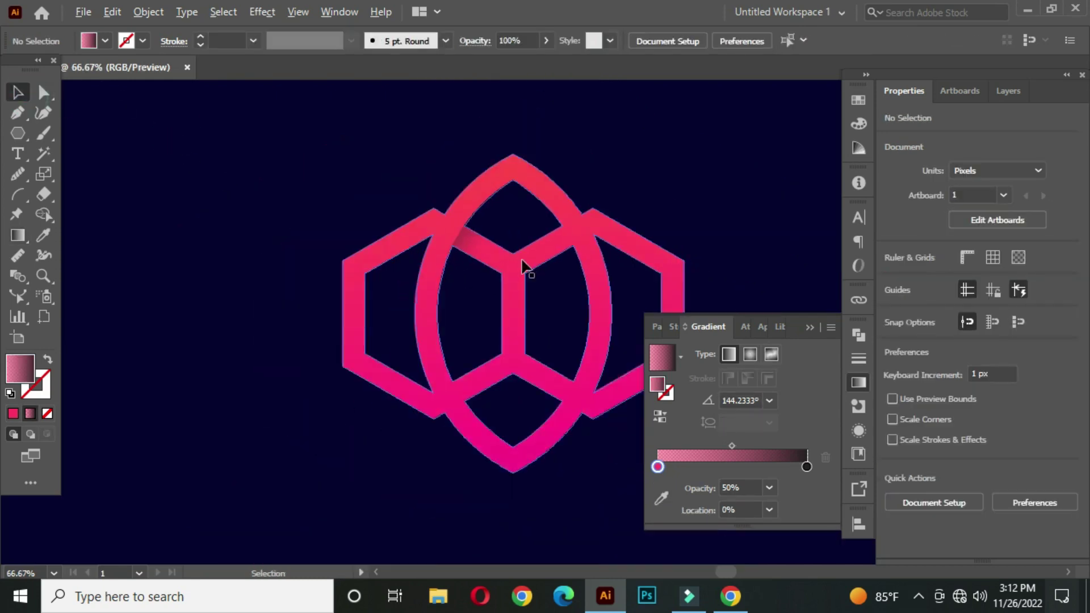
scroll(530, 263, up, 2)
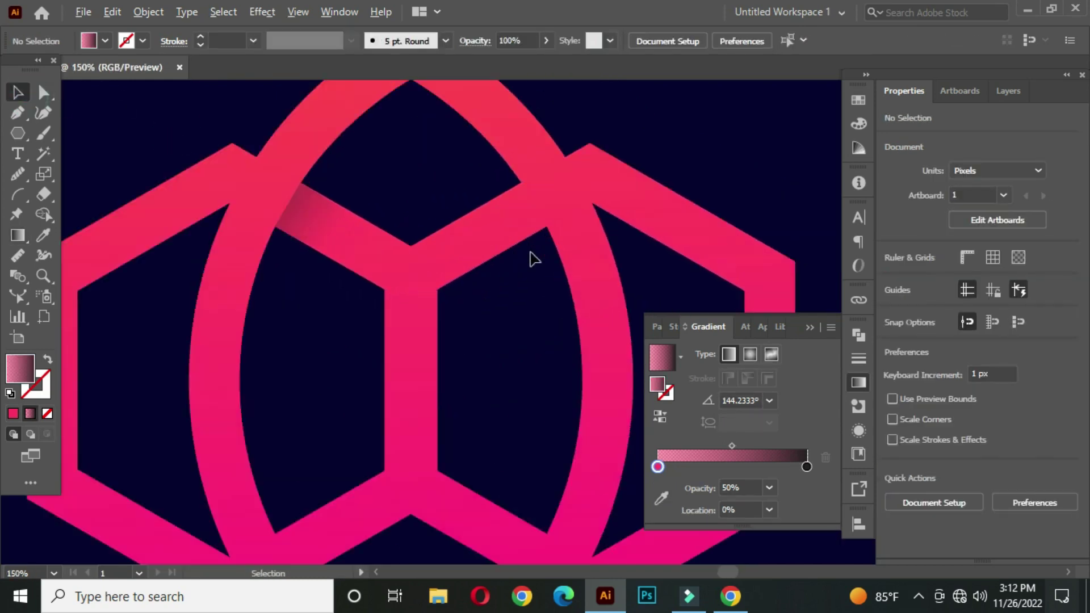
click(294, 207)
right_click(304, 206)
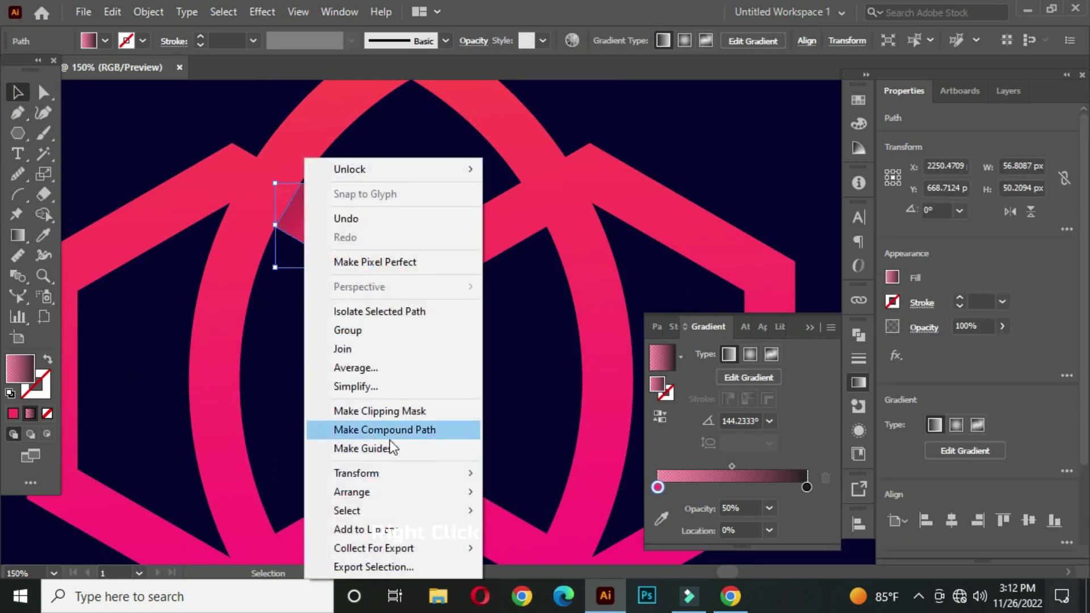
mouse_move(401, 471)
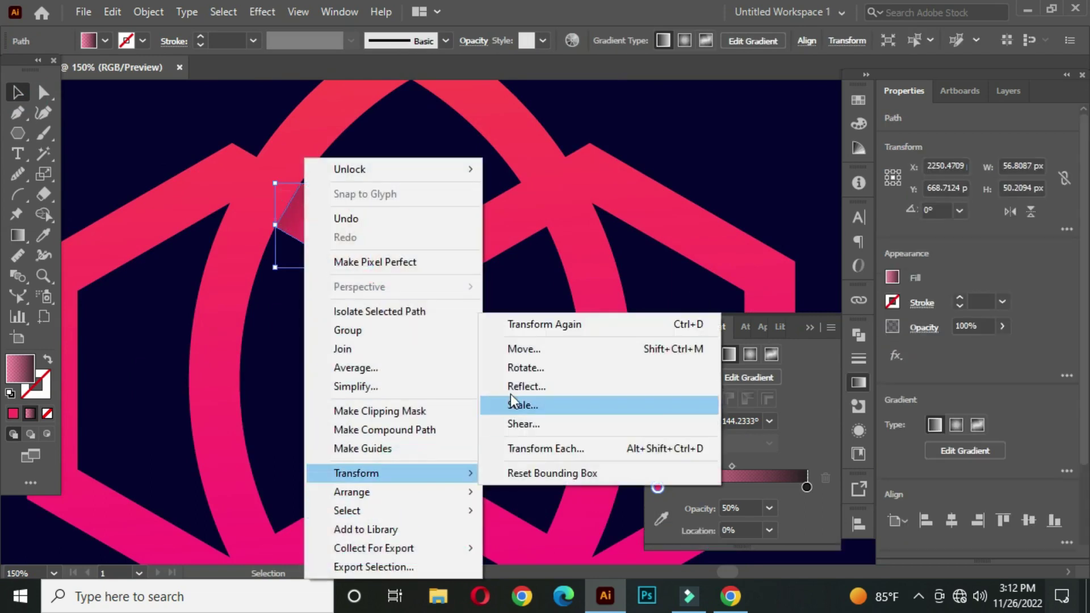
click(517, 386)
click(458, 405)
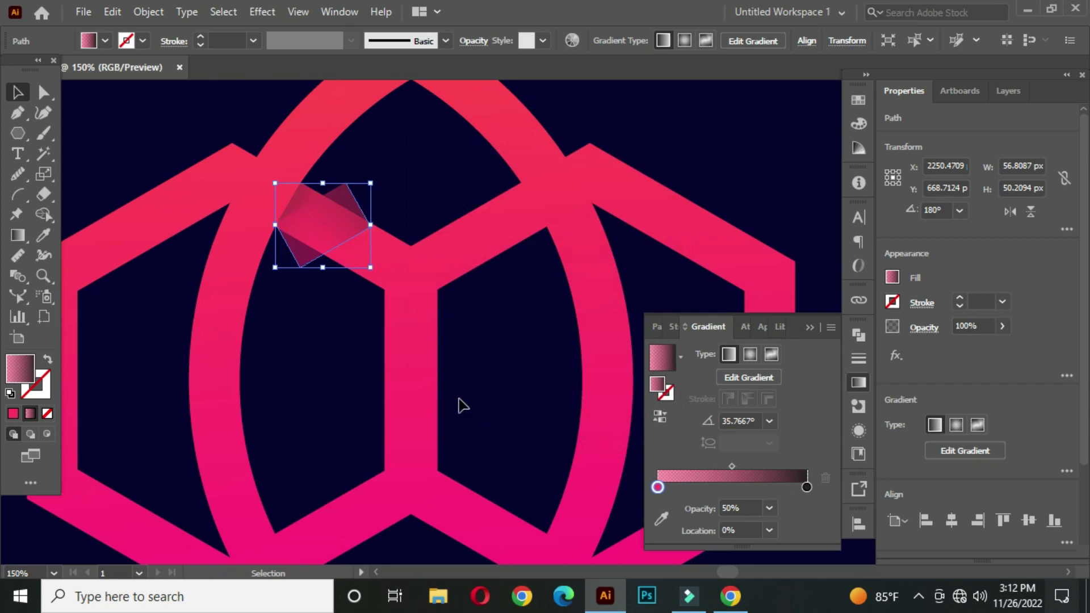
click(808, 328)
drag(327, 226, 504, 247)
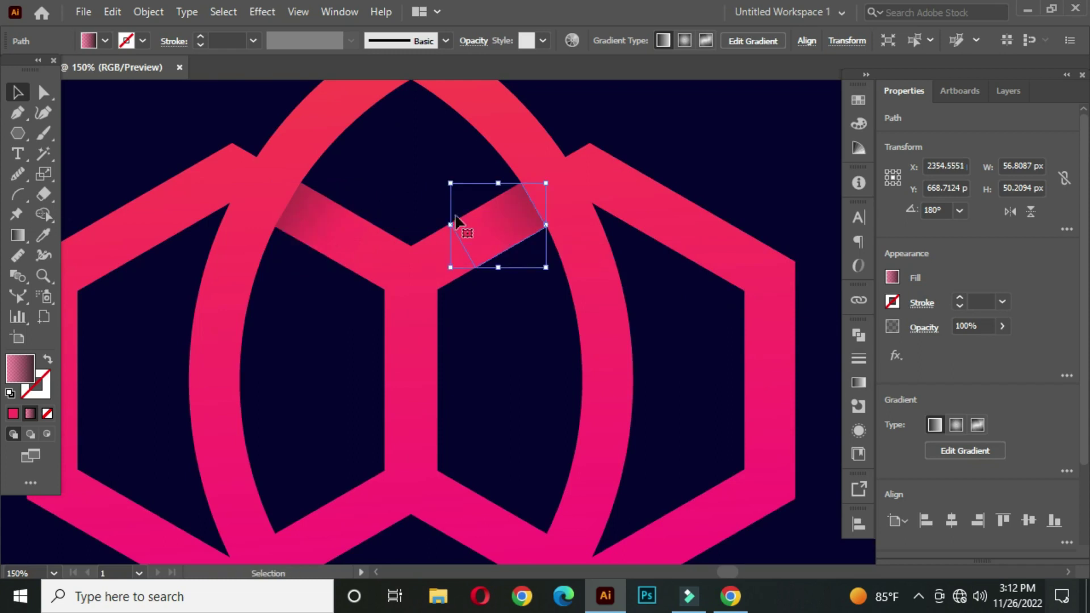
click(375, 151)
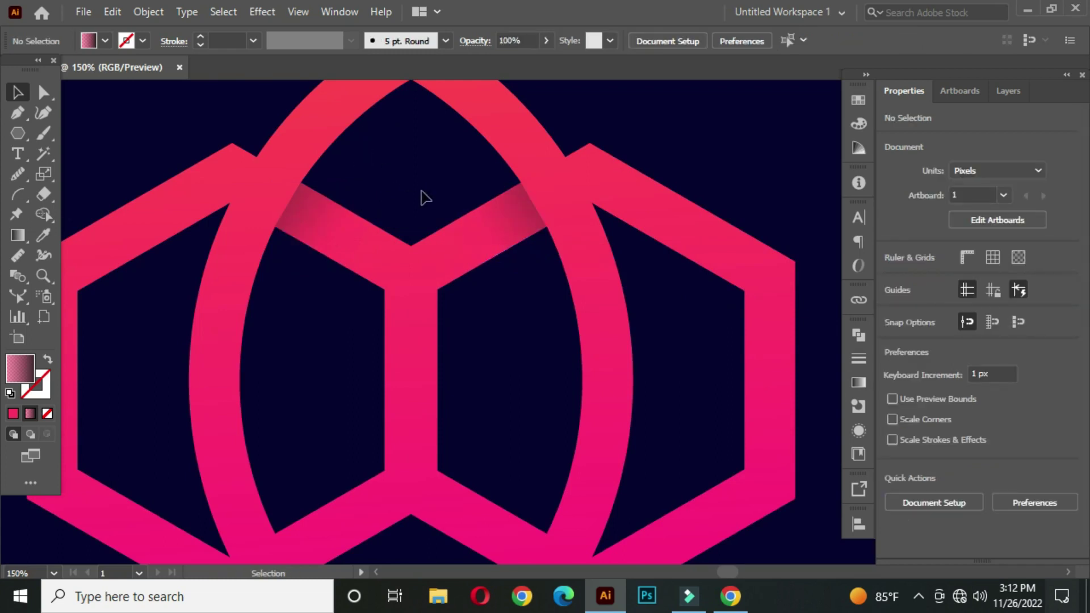
Duplicate the upper-left shading piece onto the lower-left inner band and rotate the copy about 60° to follow that band
scroll(370, 250, down, 1)
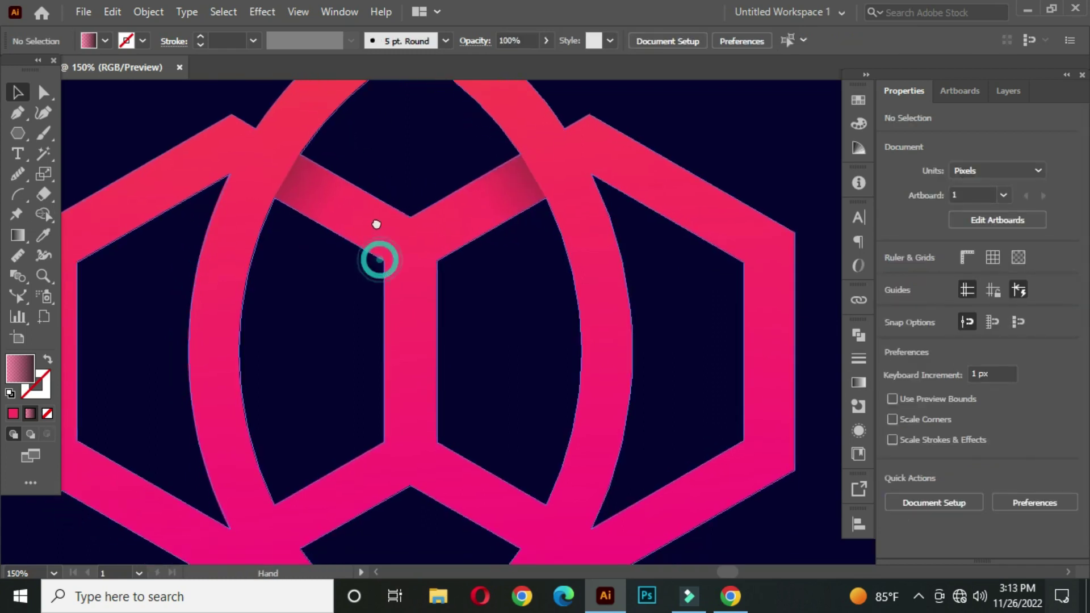
click(315, 172)
drag(313, 173, 366, 403)
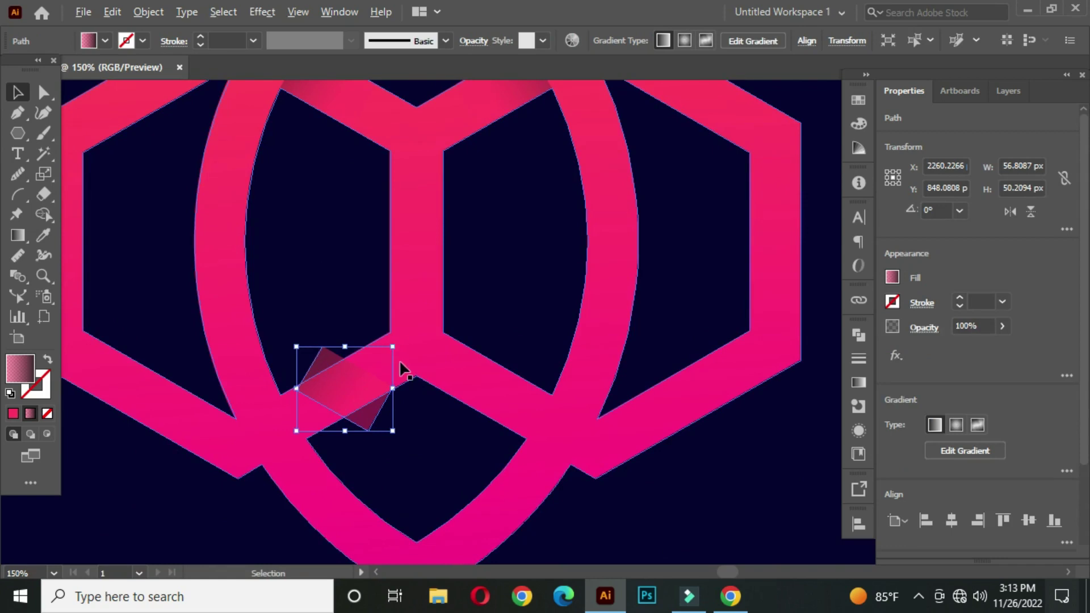
scroll(400, 363, up, 1)
drag(398, 342, 305, 248)
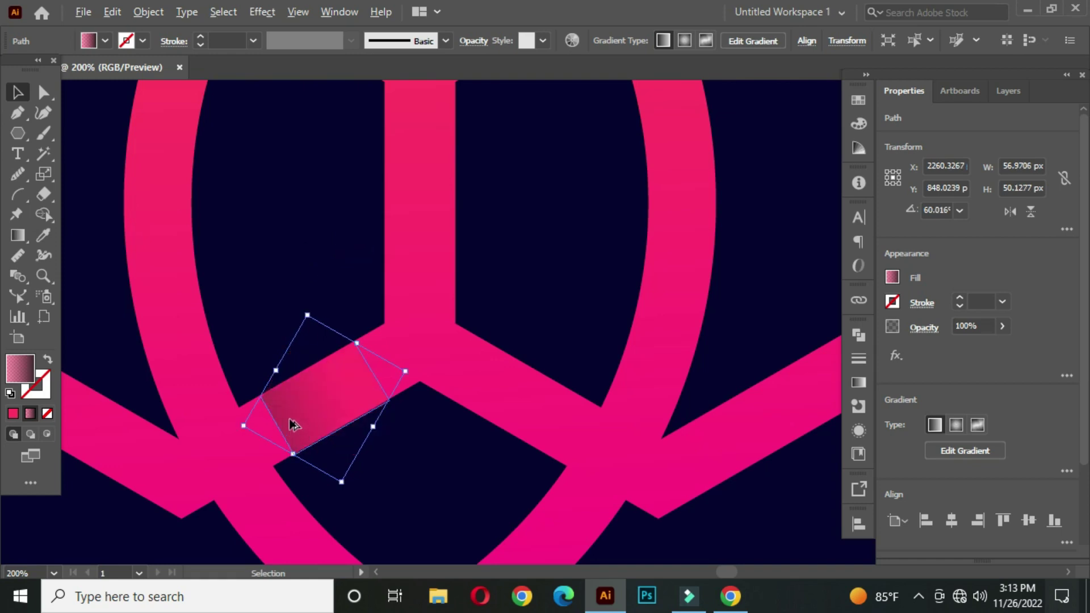
Shift the lower-left shading piece along its band until its dark end sits flush against the oval's edge
scroll(292, 425, up, 1)
drag(289, 425, 262, 437)
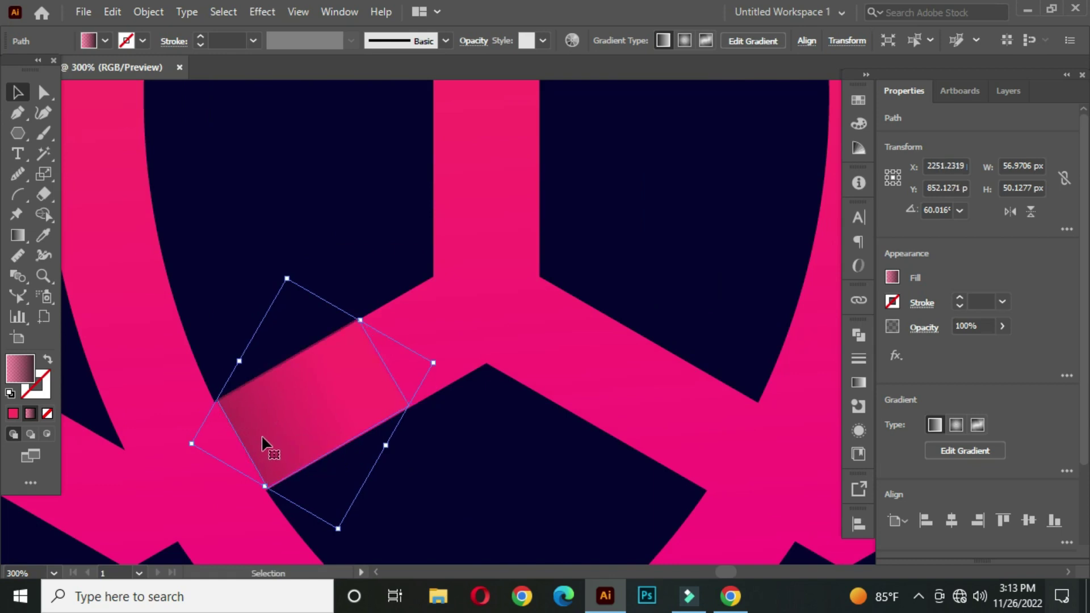
key(Left)
key(Down)
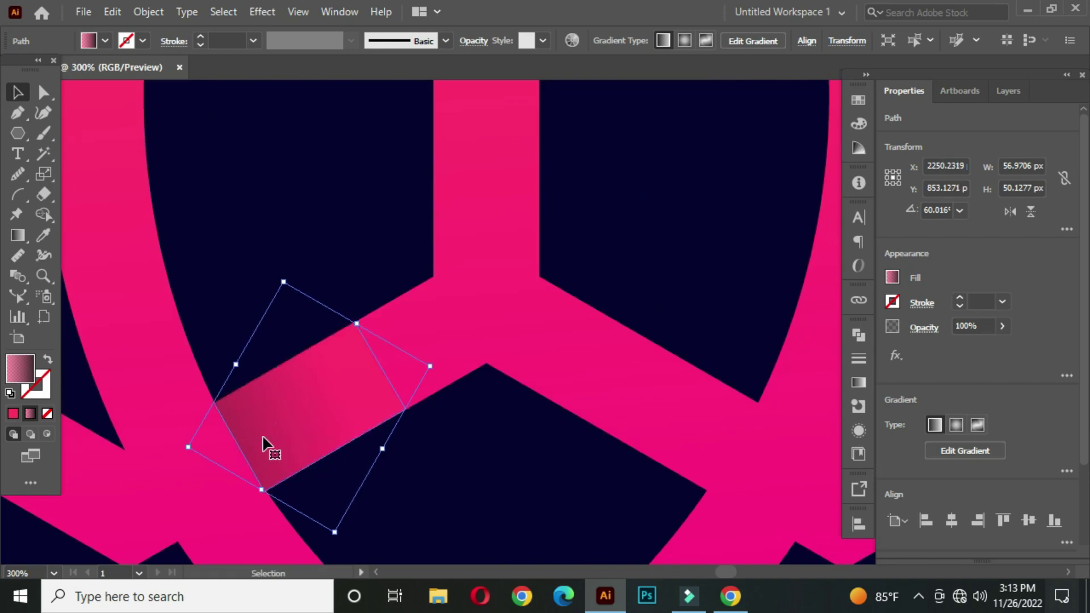
click(236, 260)
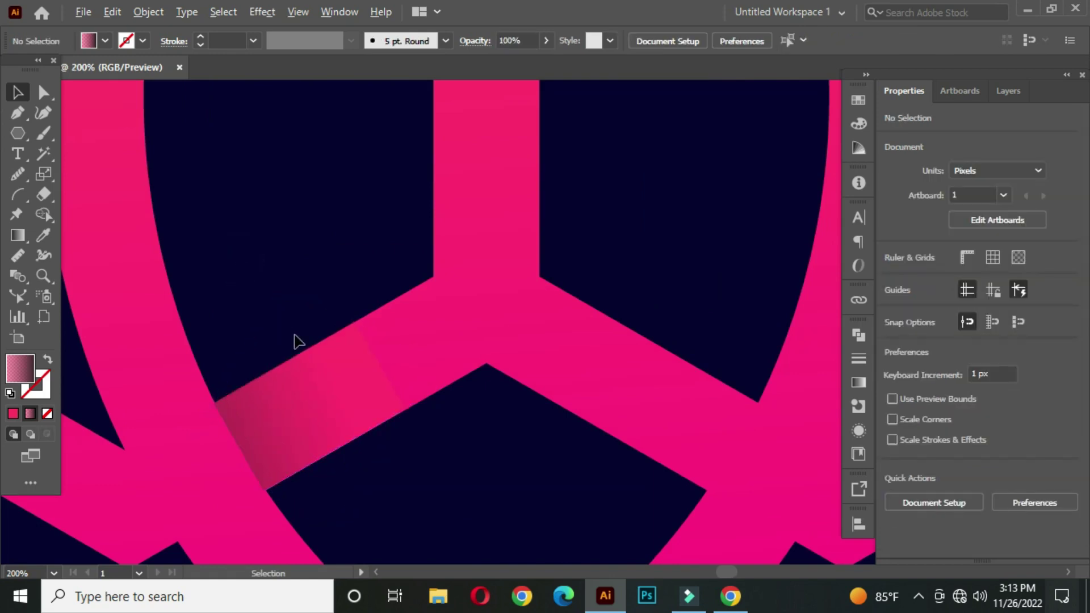
Reflect a copy of the lower-left shading piece across the vertical axis and place it on the lower-right inner band against the oval
scroll(294, 335, down, 1)
click(289, 364)
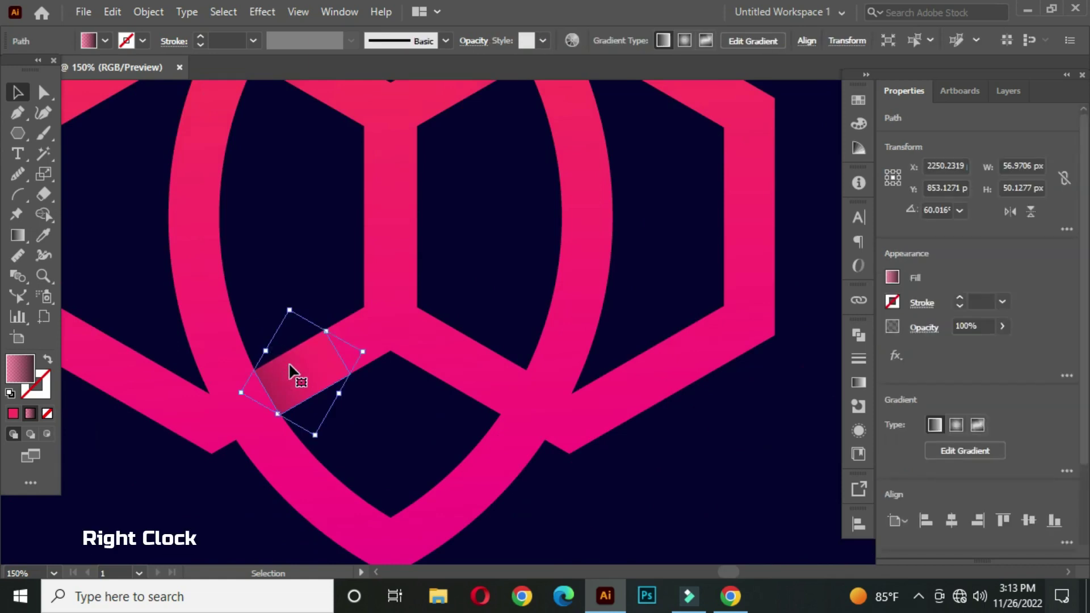
right_click(290, 365)
mouse_move(393, 478)
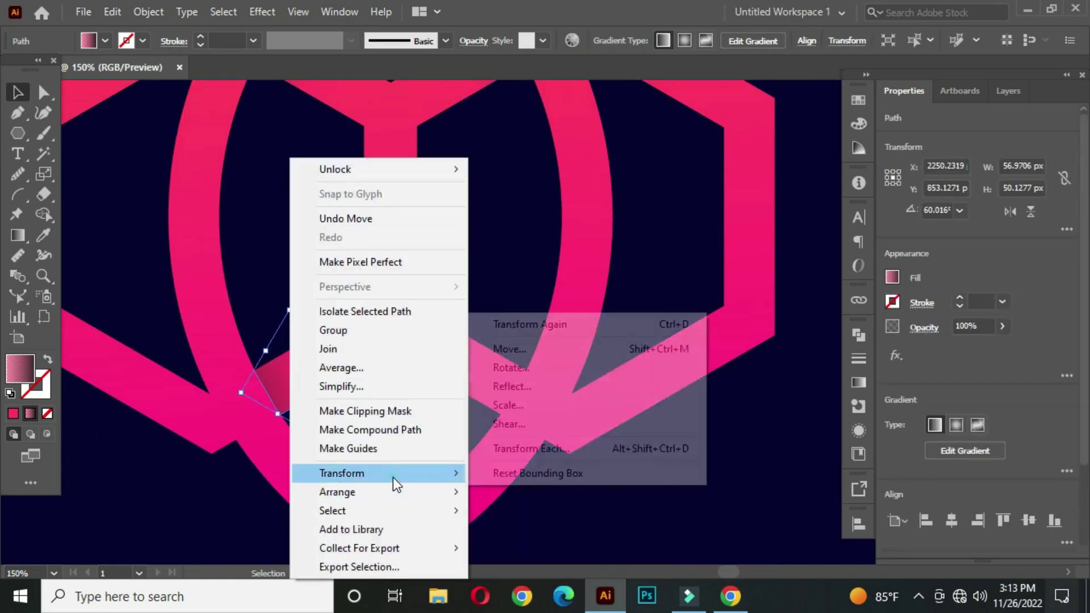
click(510, 387)
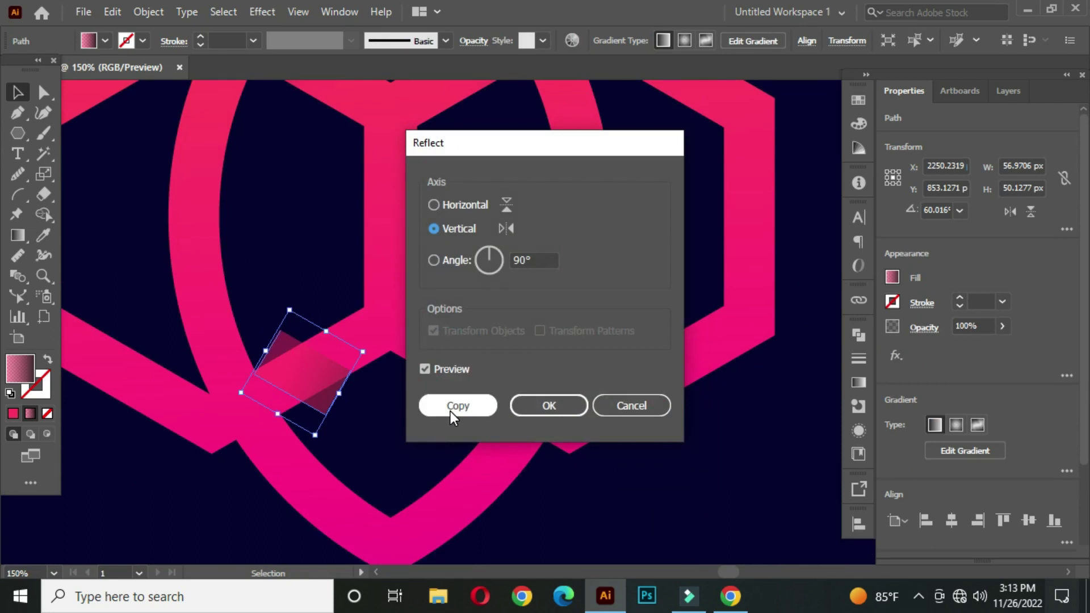
click(451, 412)
drag(318, 378, 492, 381)
click(612, 341)
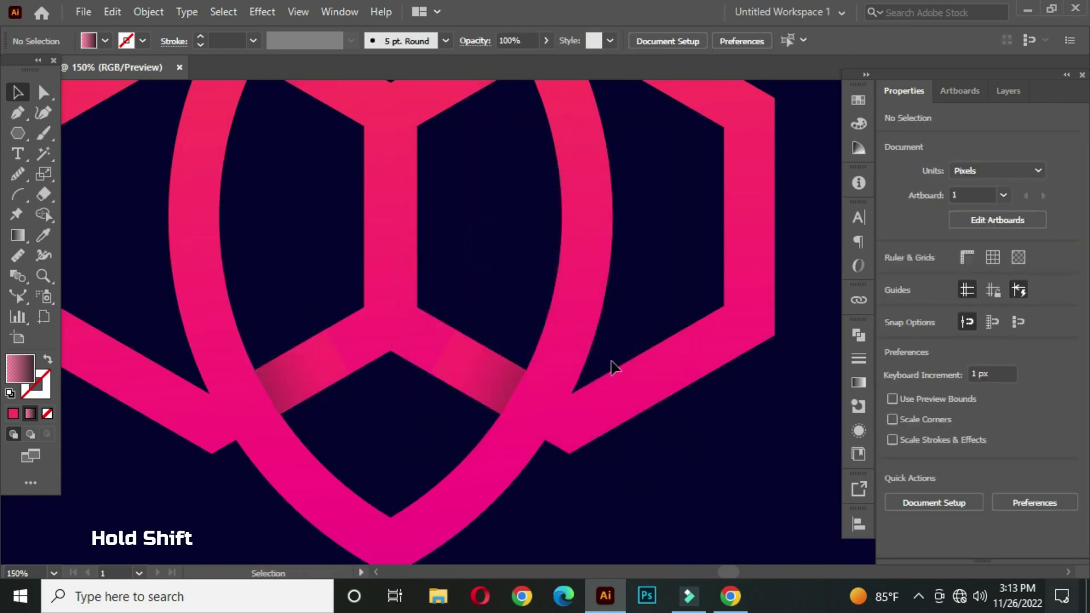
scroll(612, 367, down, 3)
drag(646, 360, 557, 339)
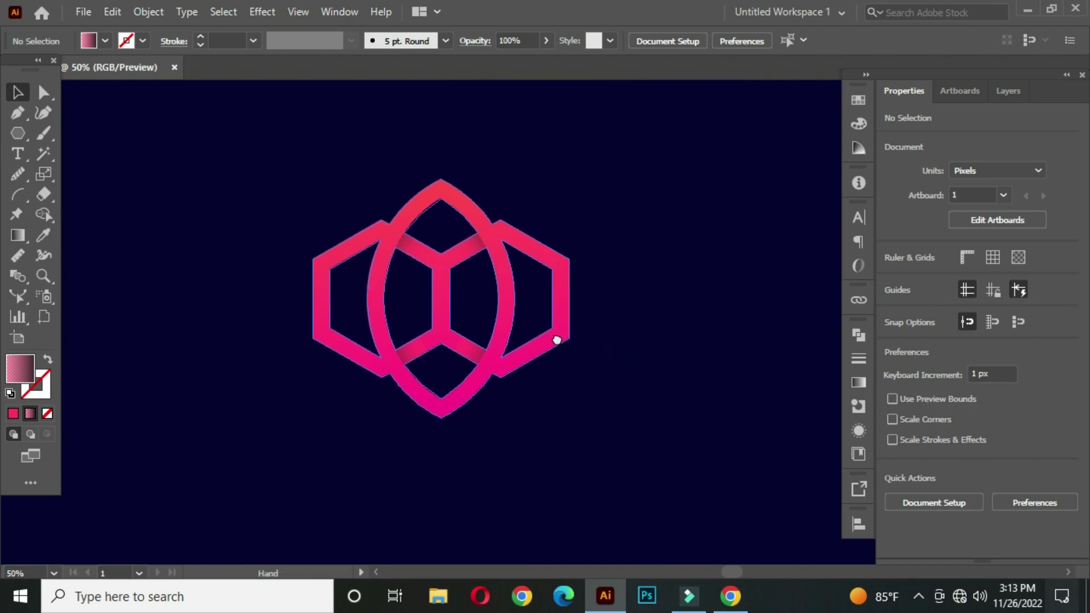
click(642, 372)
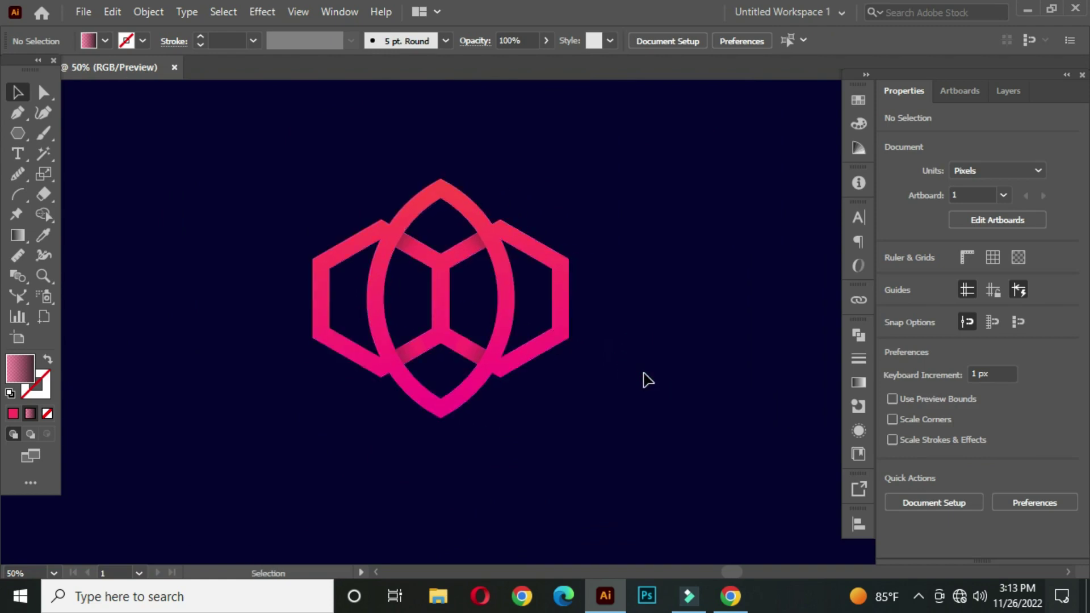